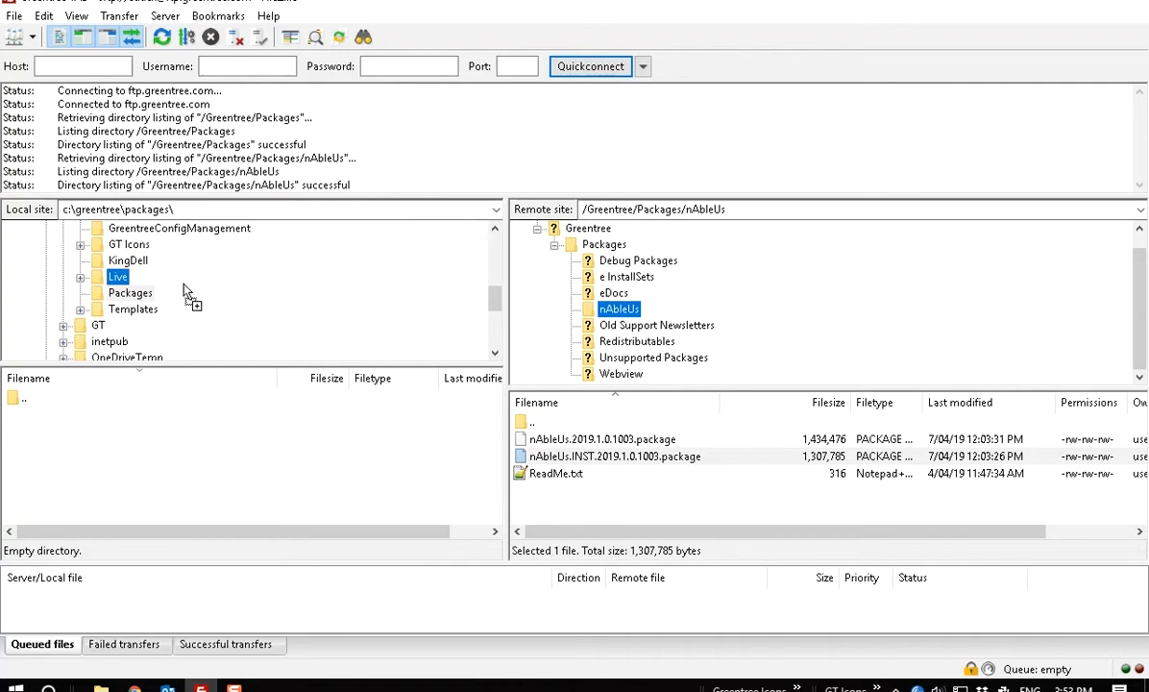
# Download nAbleUs.INST.2019.1.0.1003.package from the remote nAbleUs folder into C:\Greentree\Packages.
pyautogui.moveTo(389, 562); pyautogui.dragTo(390, 524)
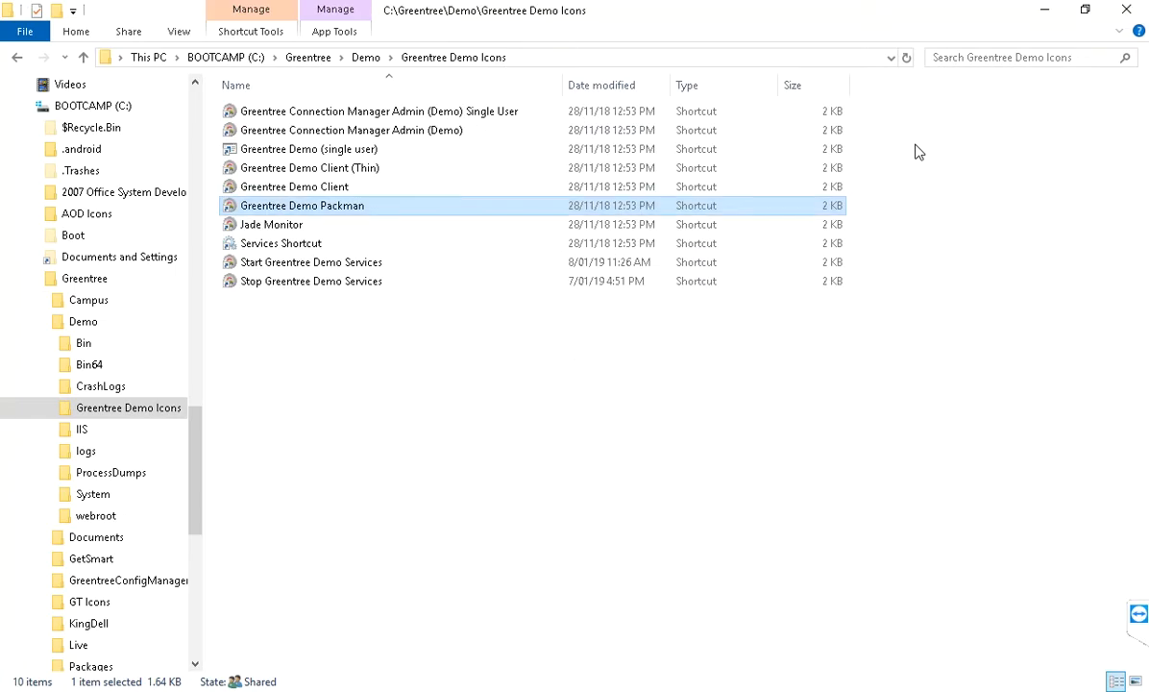
# Rename the downloaded package in C:\Greentree\Packages to debug.package.
pyautogui.click(365, 58)
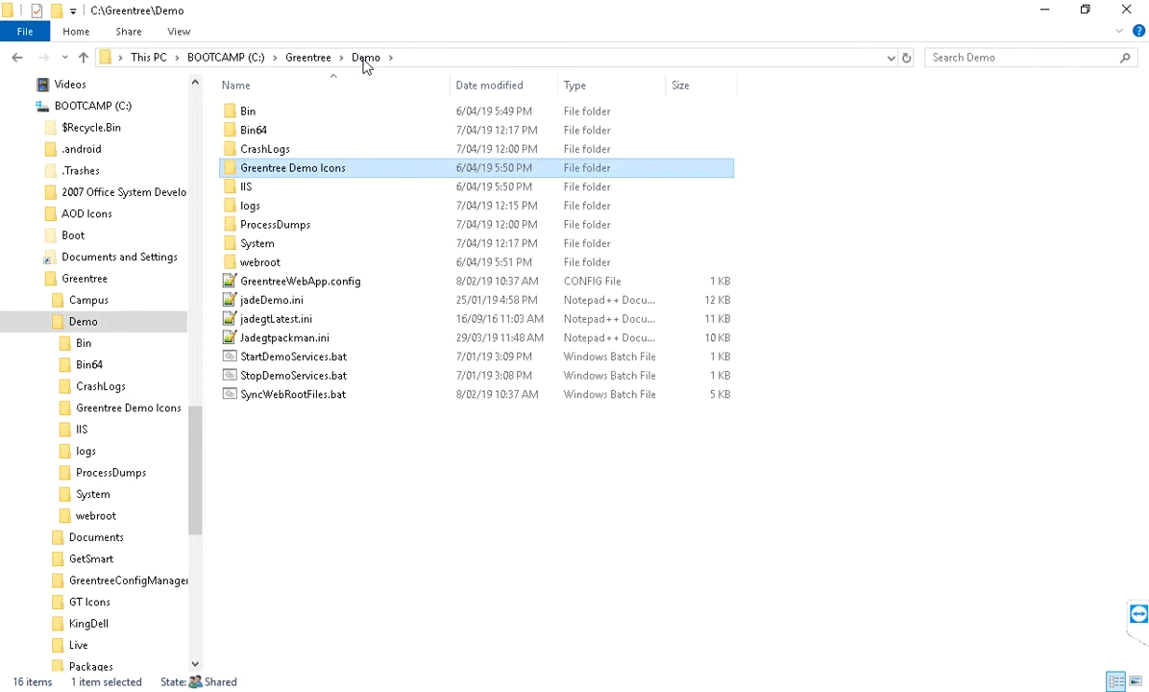
pyautogui.click(297, 62)
pyautogui.click(280, 267)
pyautogui.doubleClick(279, 267)
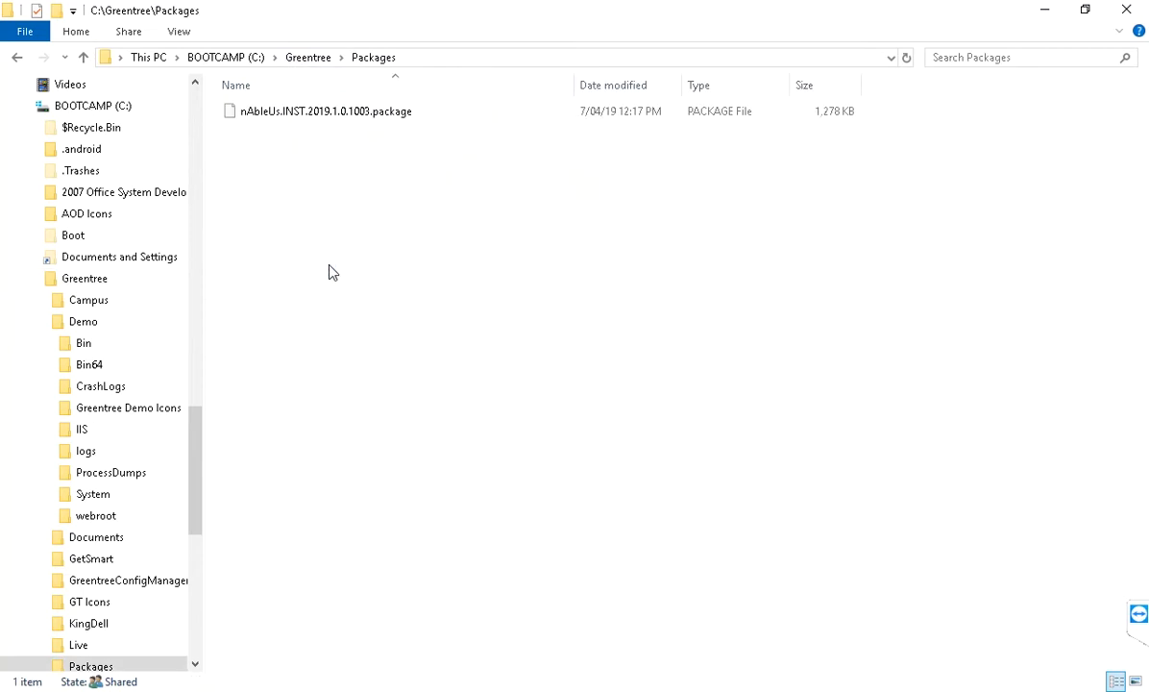
pyautogui.click(336, 110)
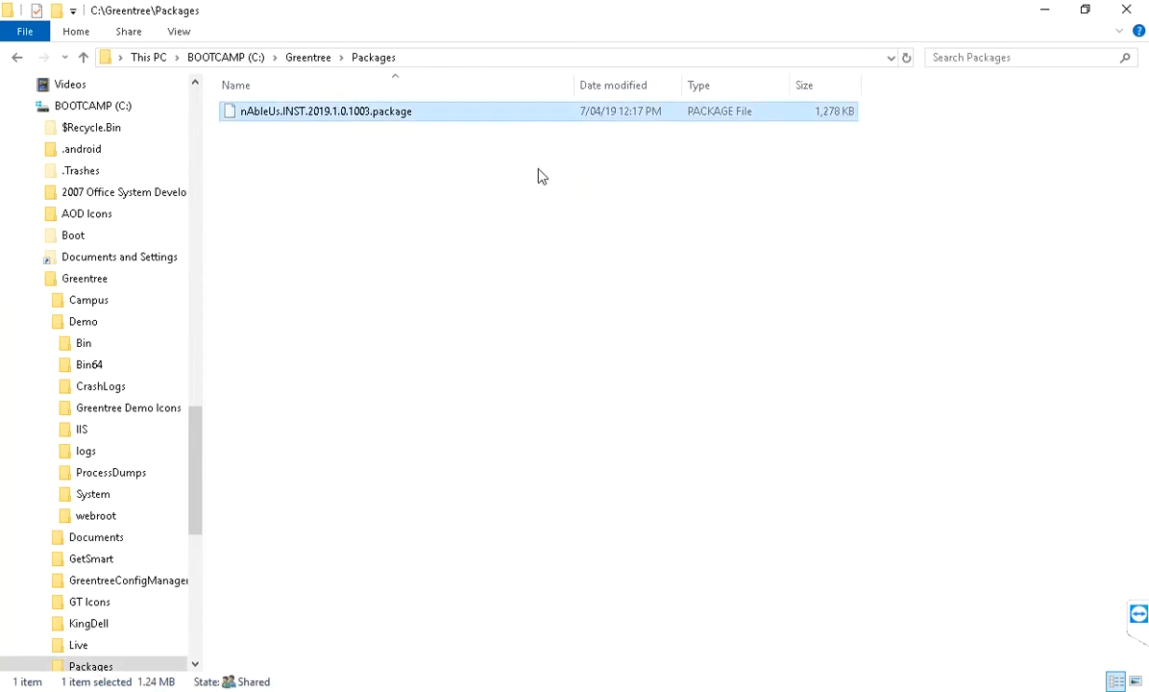
pyautogui.press('F2')
pyautogui.write('debug')
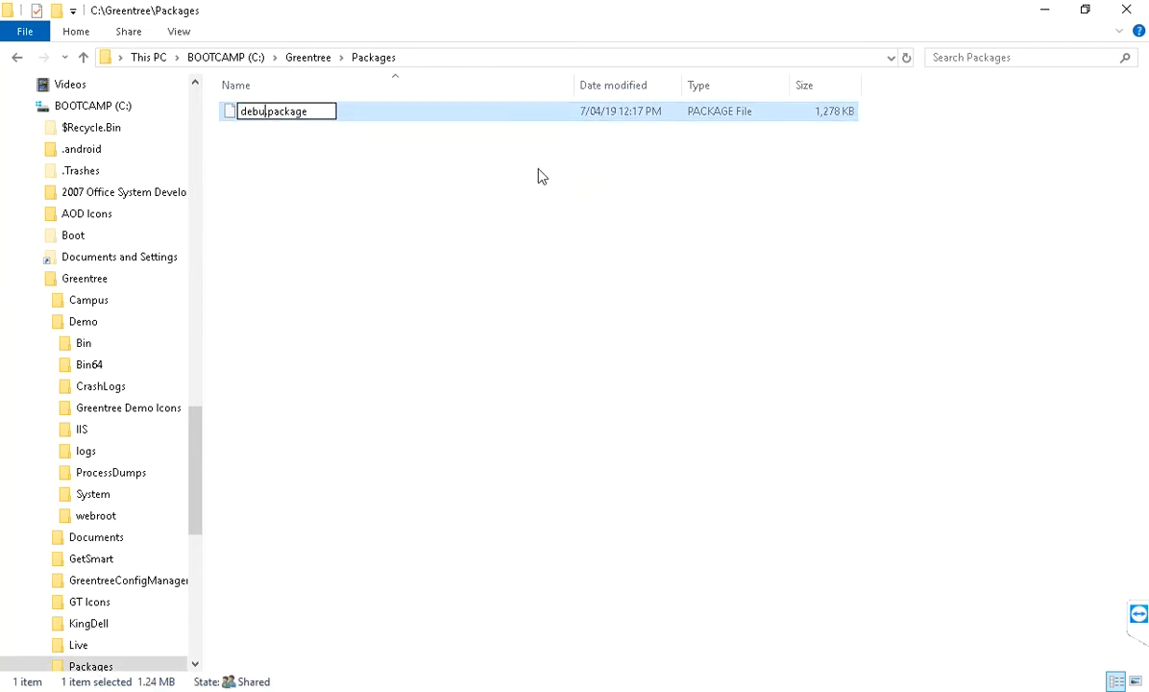
pyautogui.press('Return')
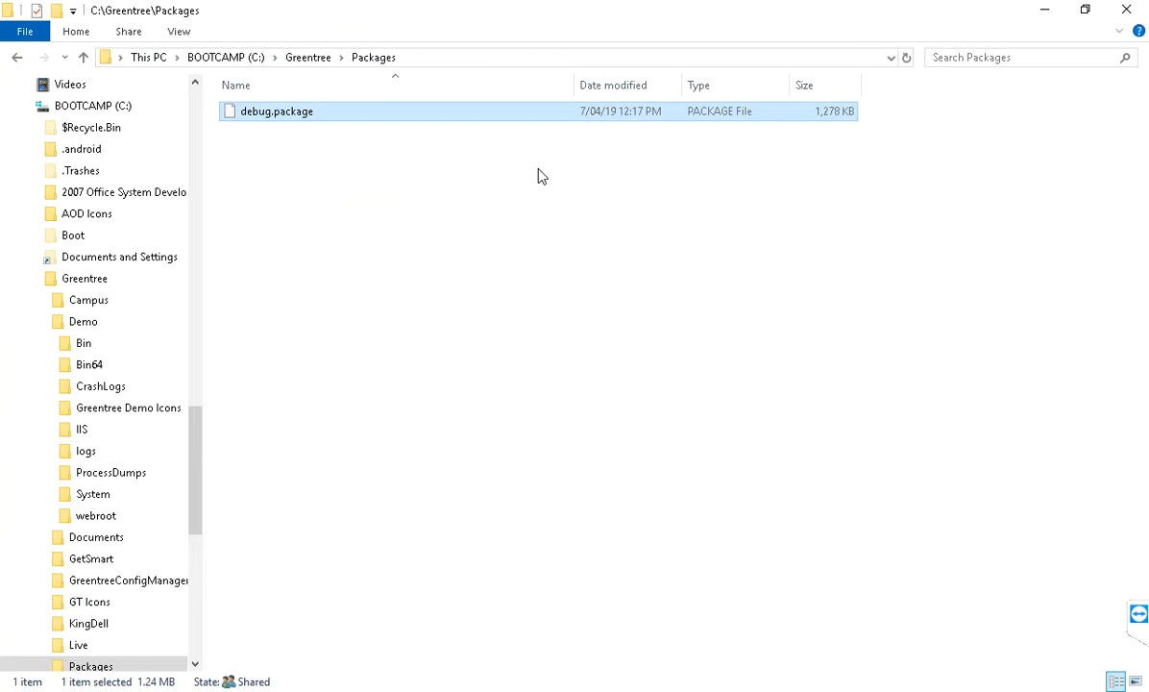
# Browse to Demo\Greentree Demo Icons and select the Greentree Demo Packman shortcut.
pyautogui.click(310, 58)
pyautogui.doubleClick(255, 131)
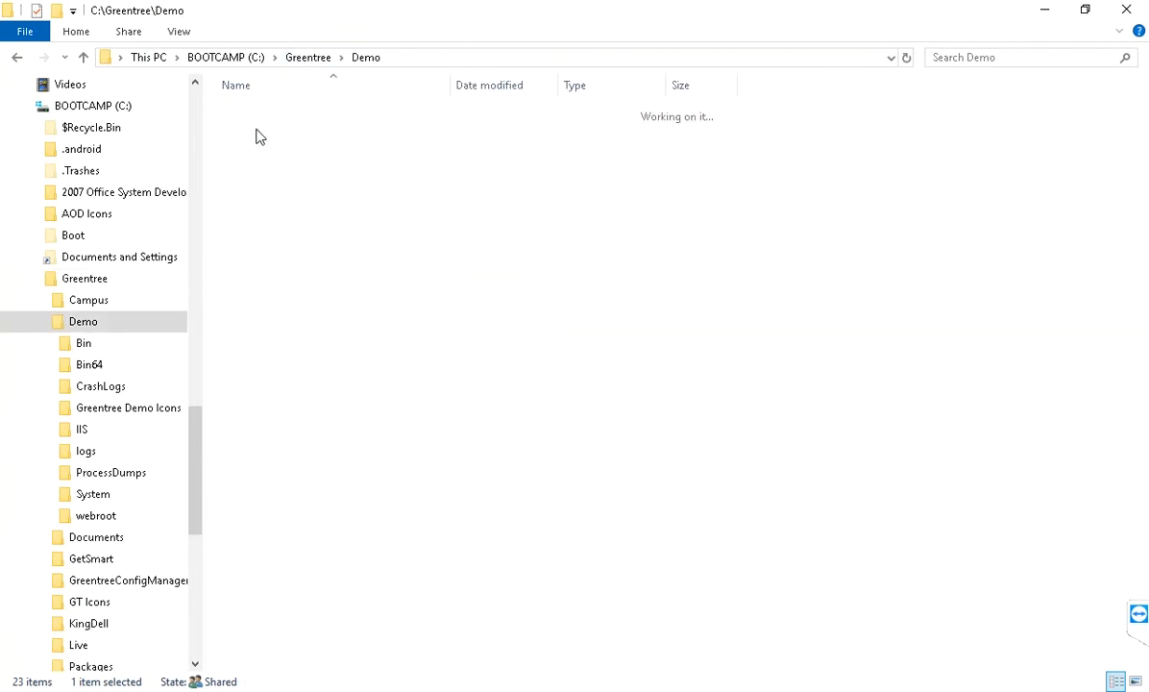
pyautogui.doubleClick(272, 169)
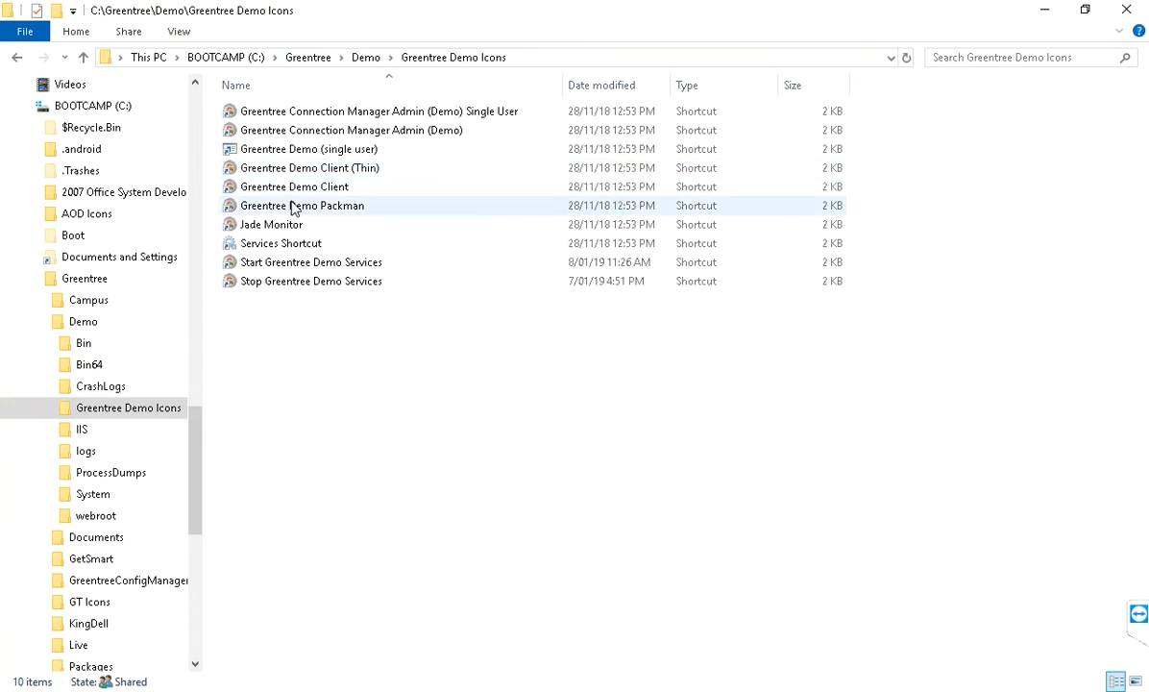
pyautogui.click(294, 207)
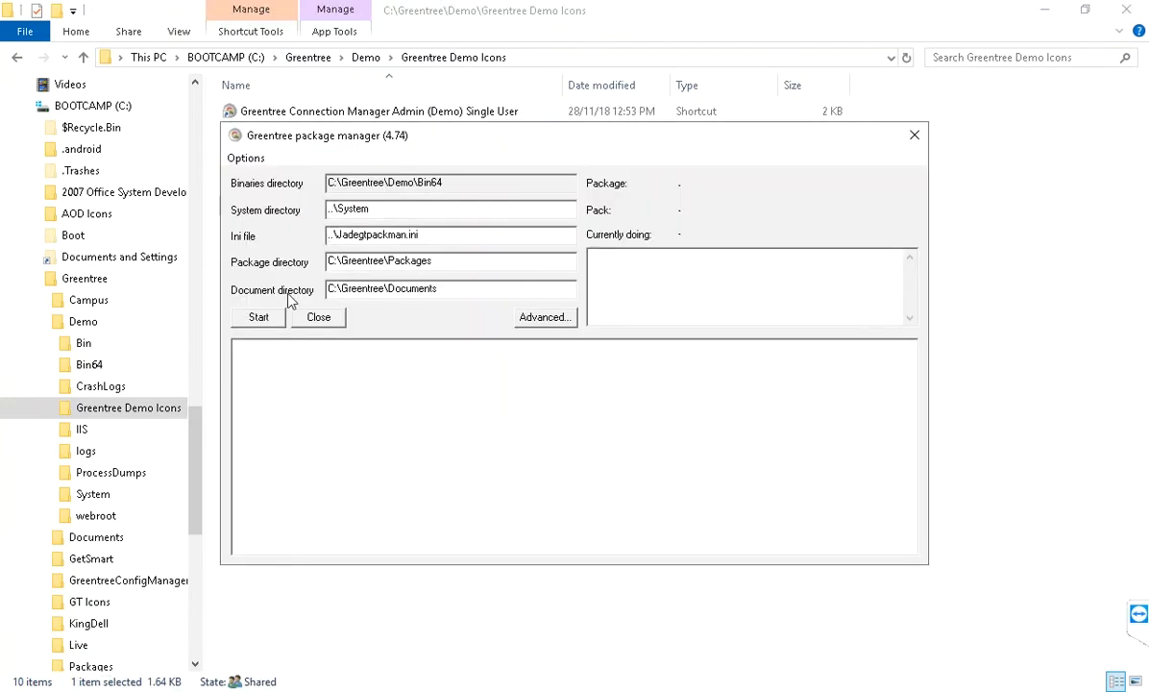
# Import debug.package (nAbleUs.2019.1.0.INST), acknowledge the success message, and close the package manager.
pyautogui.click(258, 318)
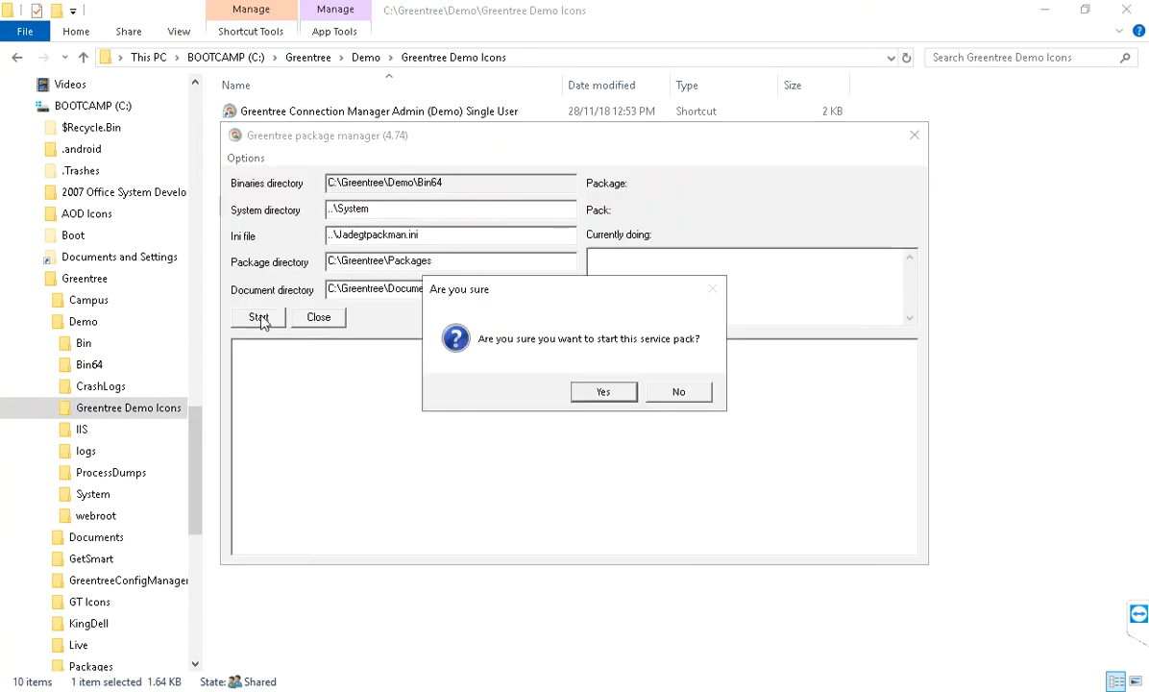
pyautogui.click(594, 391)
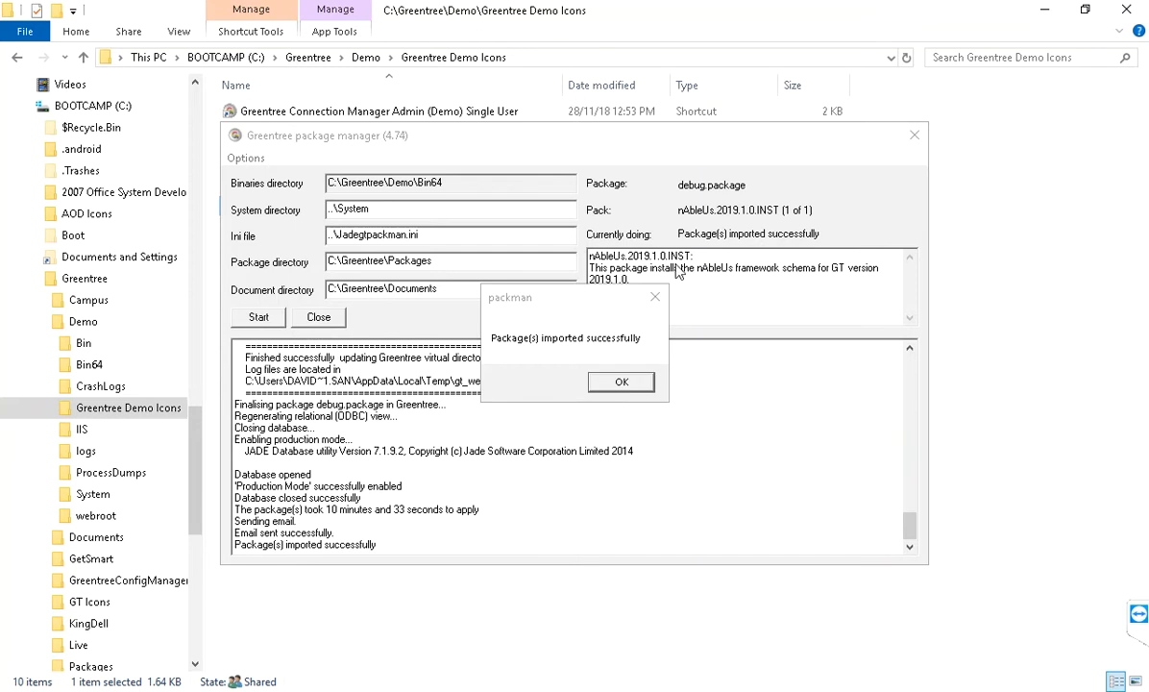
pyautogui.click(588, 315)
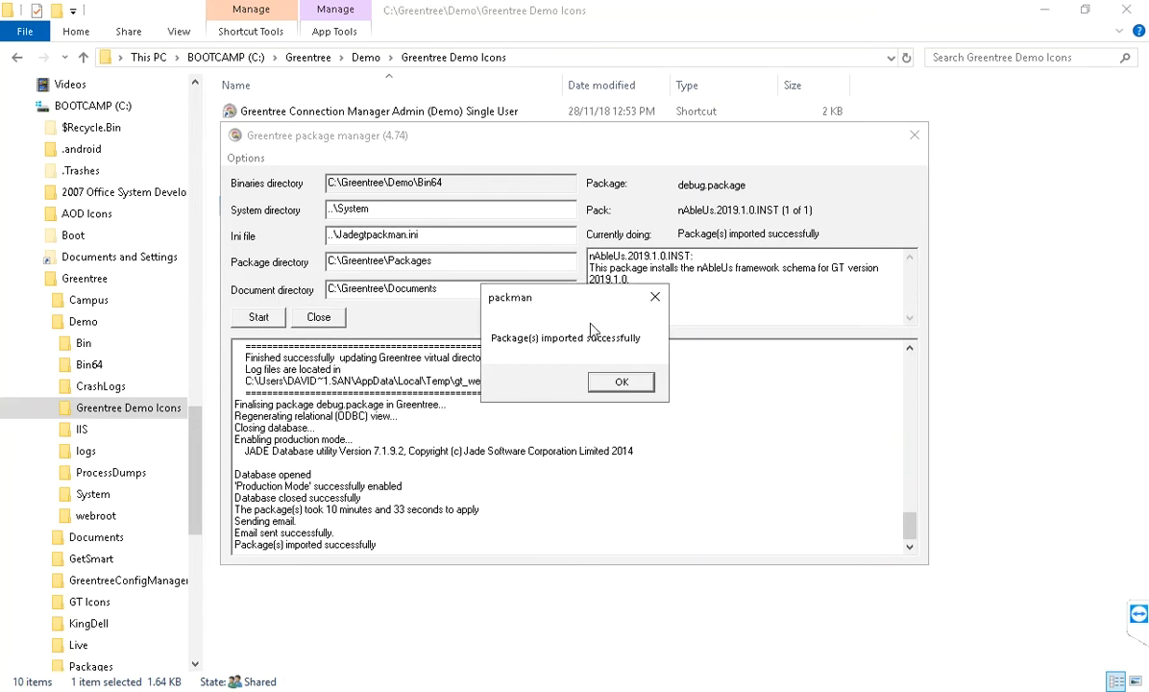
pyautogui.click(621, 384)
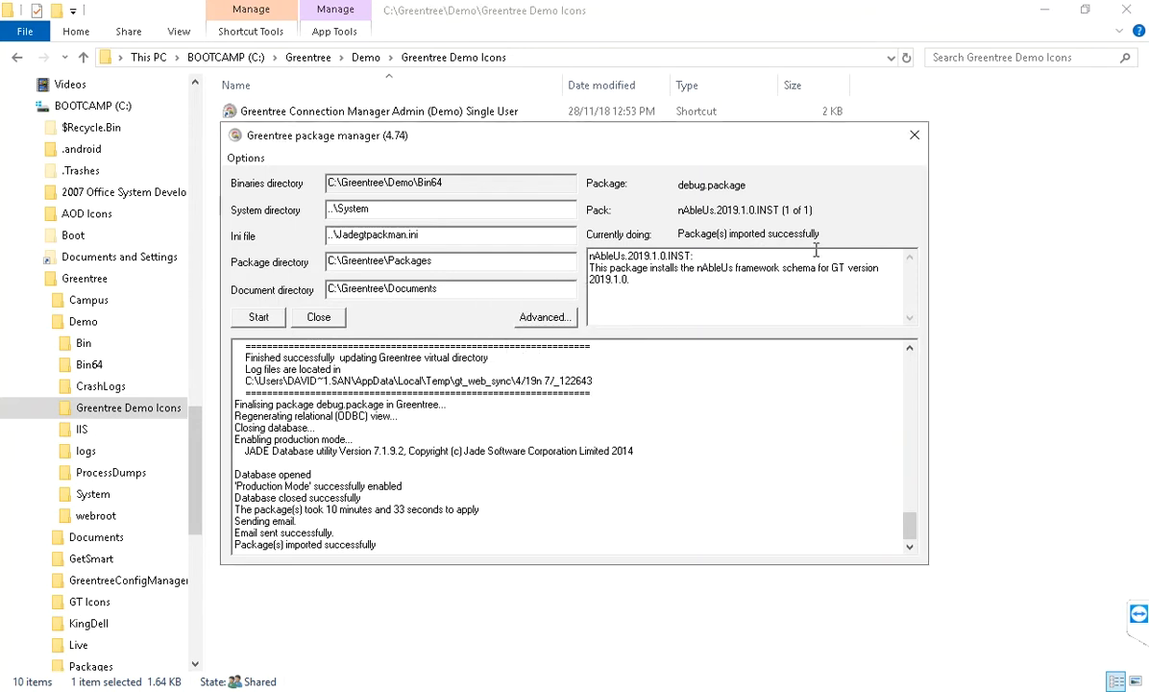
pyautogui.click(913, 136)
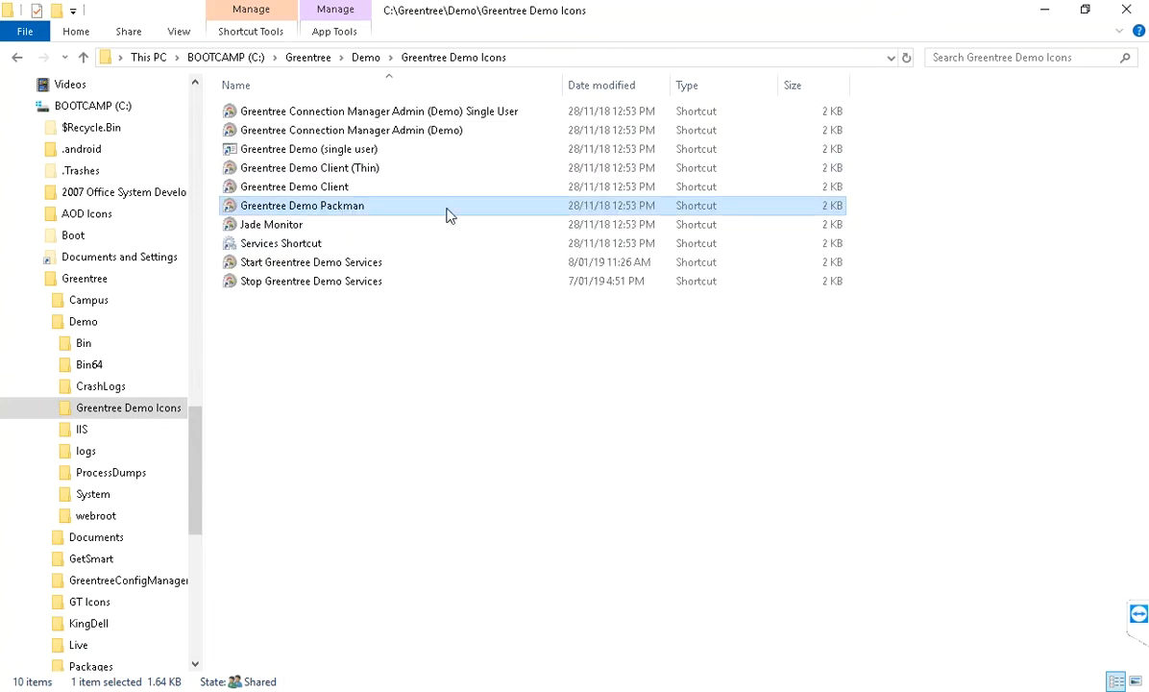
# Start the GTDemoServer and GTDemoServerApp6014 services, then launch the Greentree Demo Client.
pyautogui.click(338, 271)
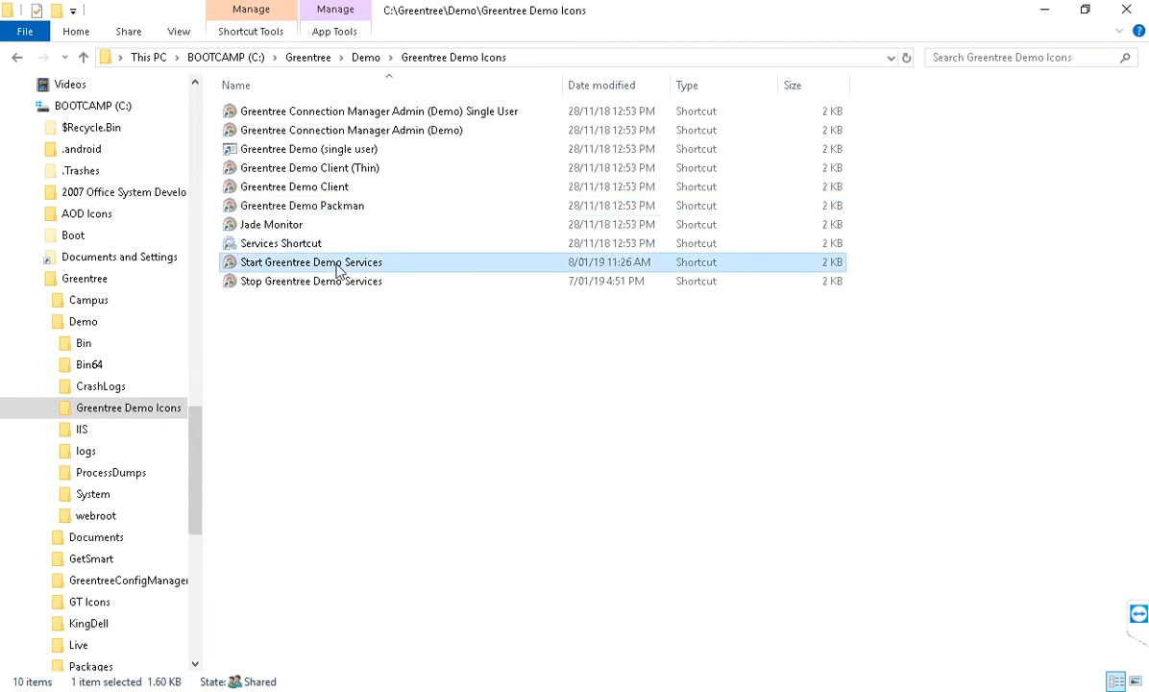
pyautogui.doubleClick(338, 271)
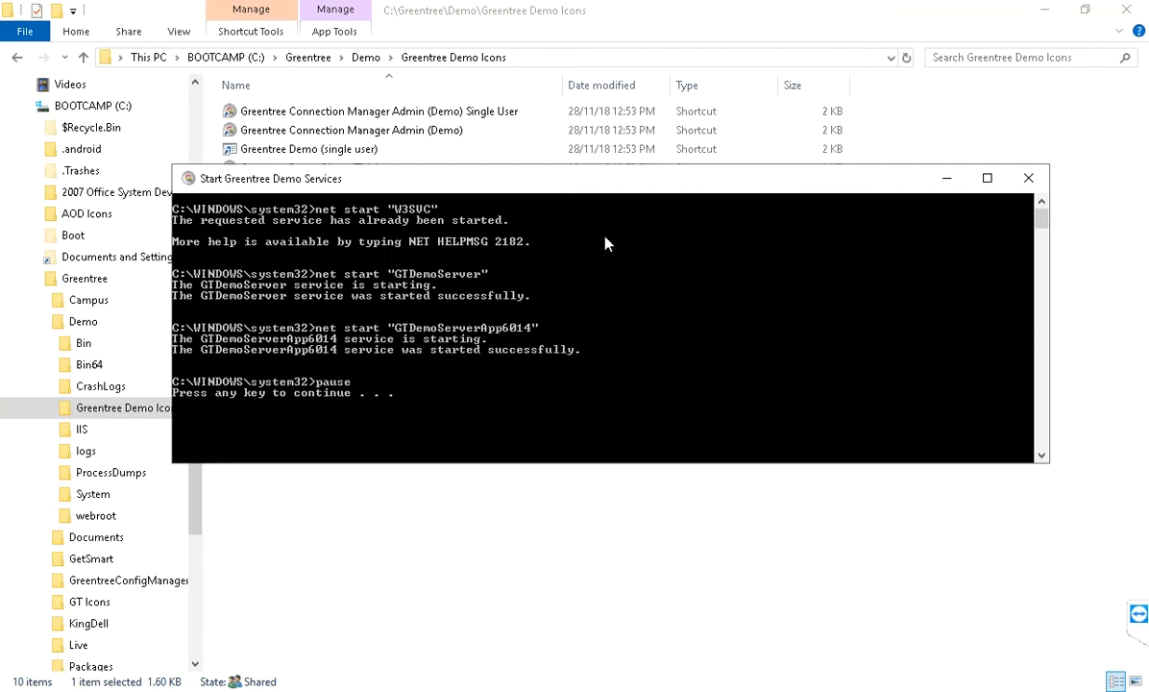
pyautogui.press('space')
pyautogui.doubleClick(347, 189)
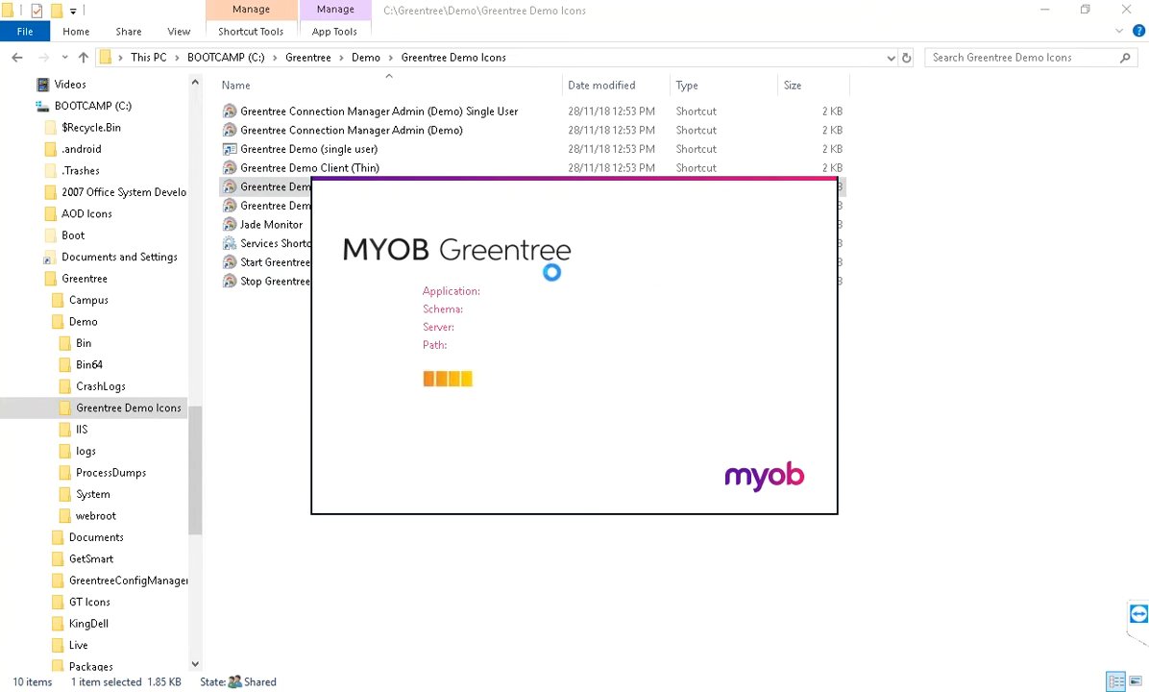
# Log in to Greentree with the admin user name and password for e-Computers - Australia.
pyautogui.click(553, 289)
pyautogui.write('Super')
pyautogui.press('Tab')
pyautogui.write('*****')
pyautogui.press('Tab')
pyautogui.press('Tab')
pyautogui.click(458, 401)
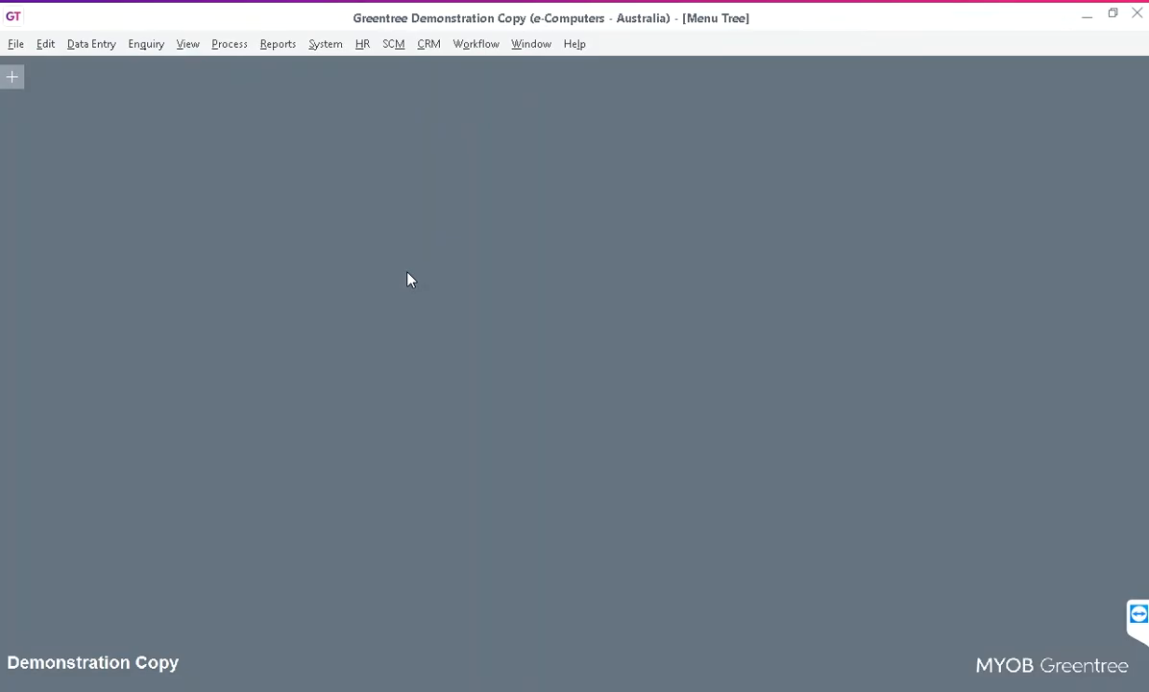
# Open System > nAbleus > App Maintenance and refresh the app list.
pyautogui.click(324, 45)
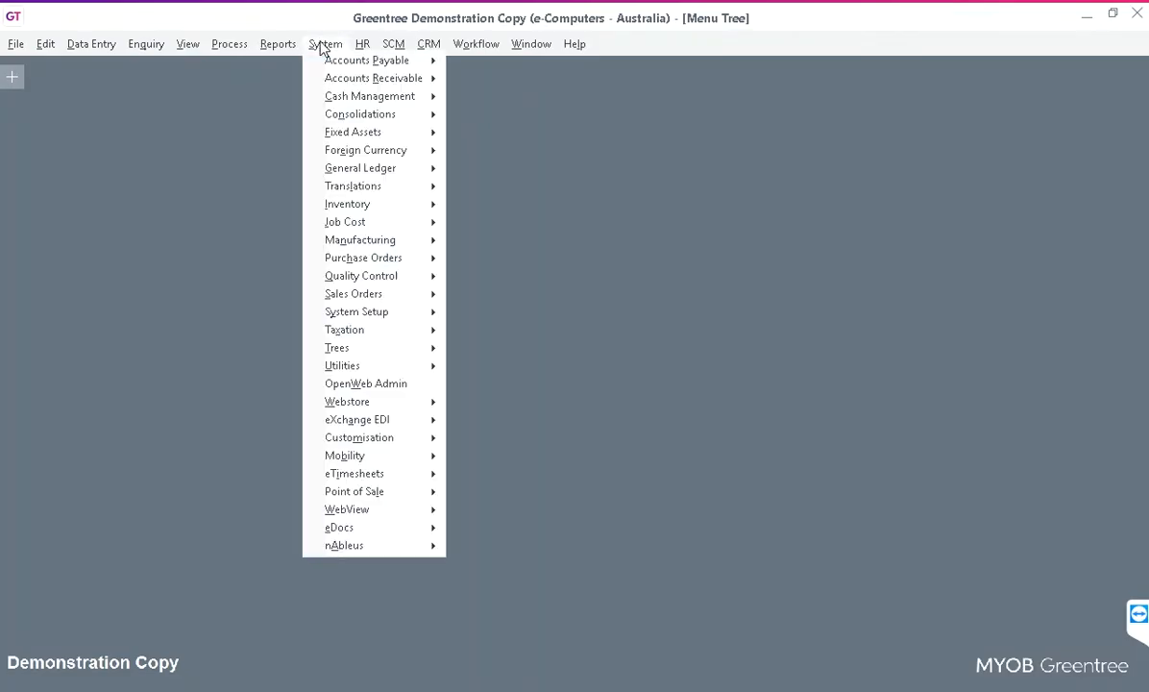
pyautogui.moveTo(363, 548)
pyautogui.click(524, 546)
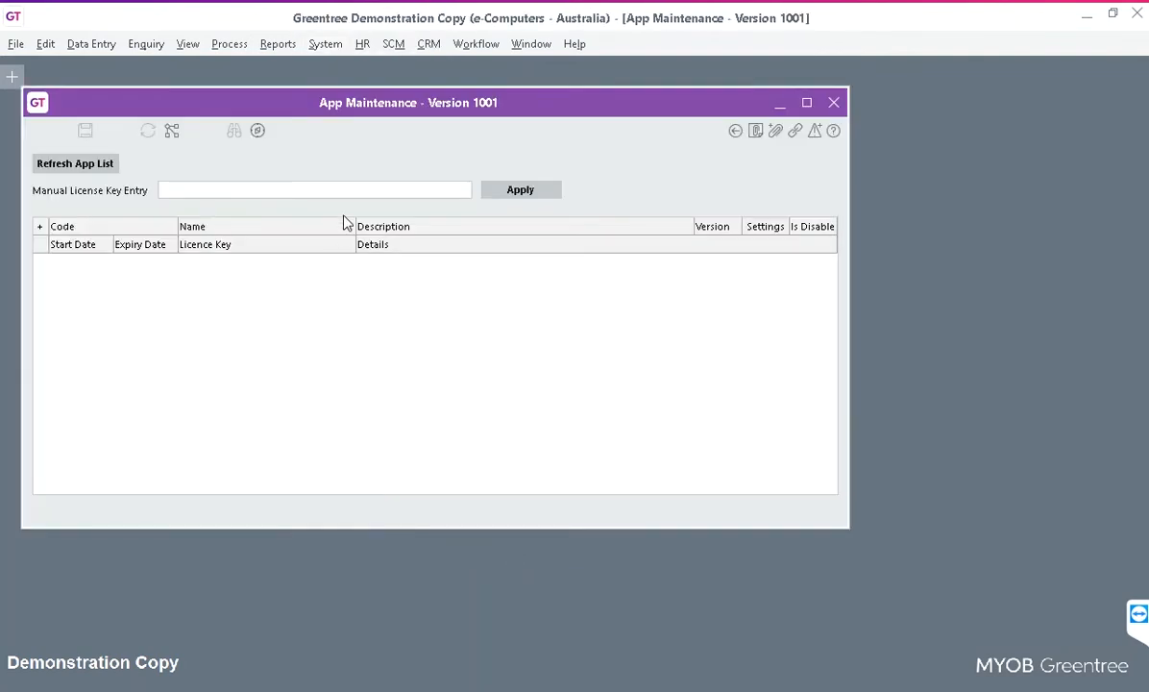
pyautogui.click(81, 168)
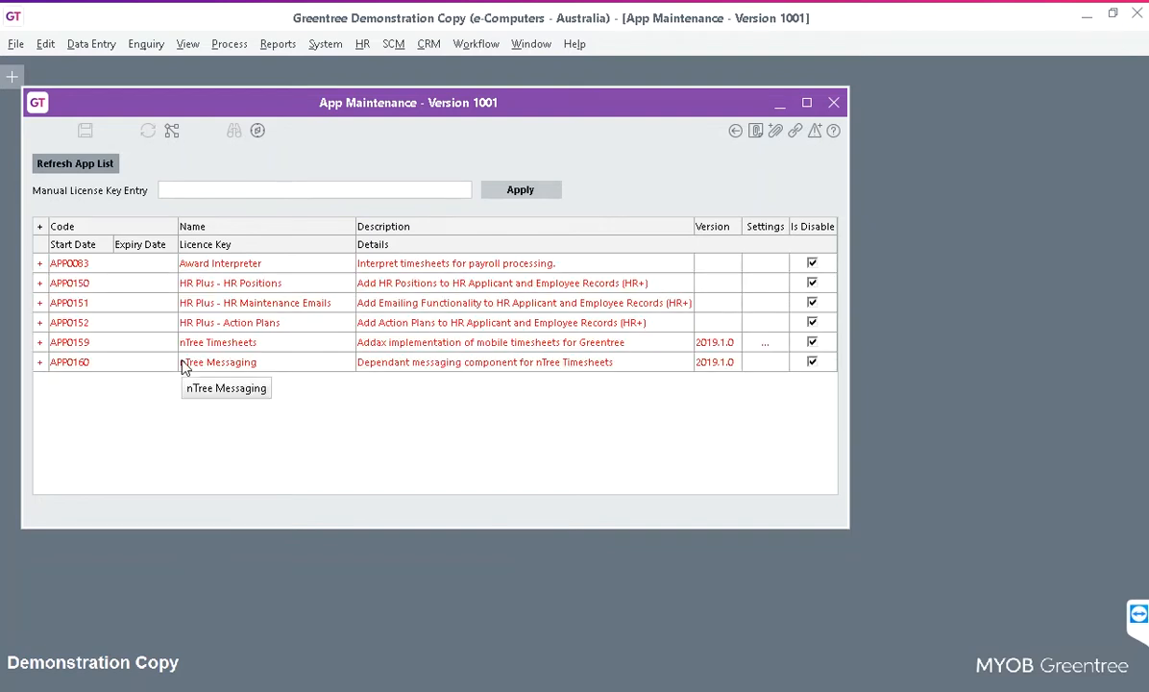
# Enable the nTree Messaging and nTree Timesheets apps, then exit Greentree.
pyautogui.click(815, 367)
pyautogui.click(527, 377)
pyautogui.click(812, 343)
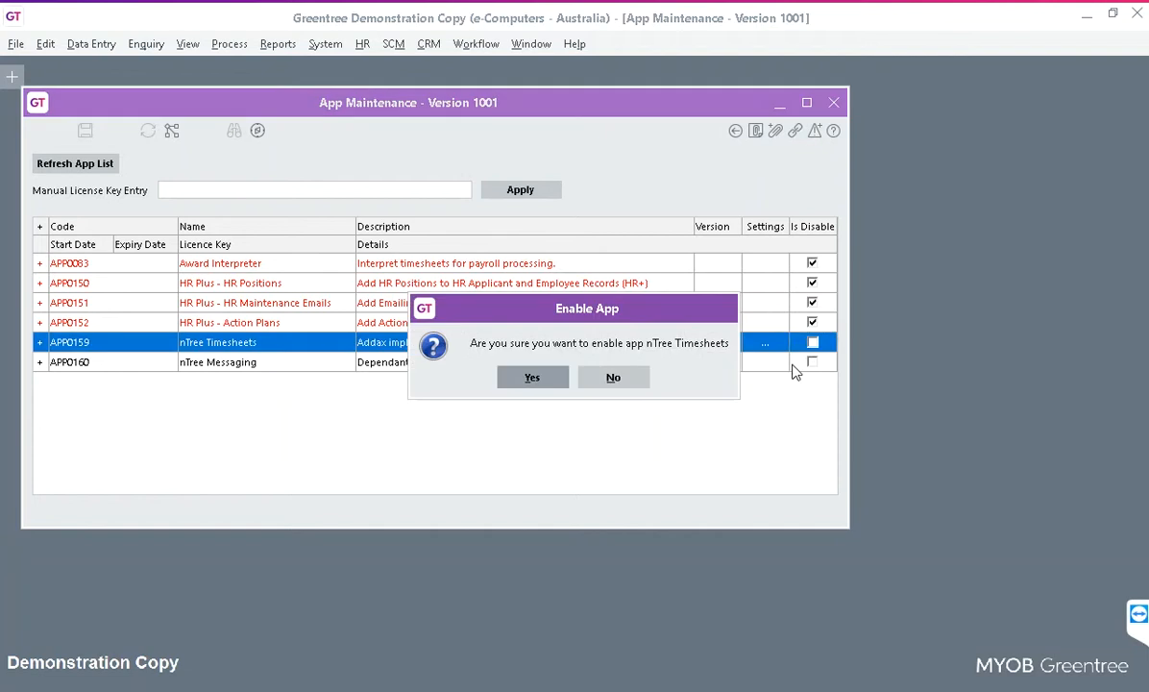
pyautogui.click(543, 380)
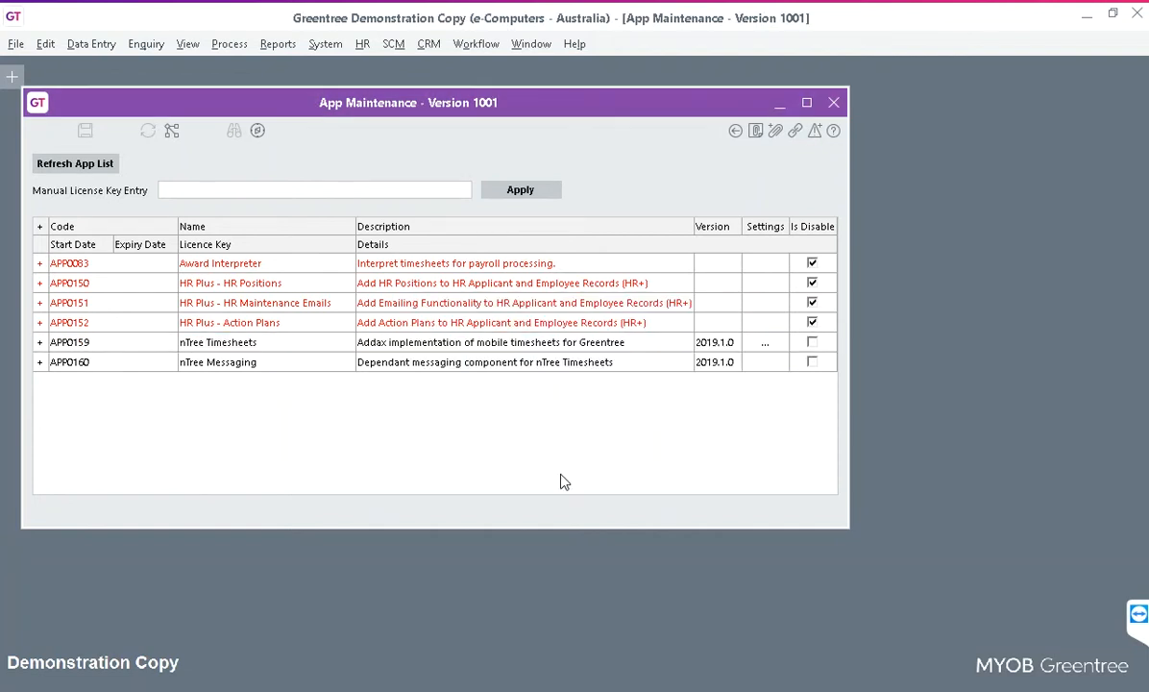
pyautogui.click(1138, 14)
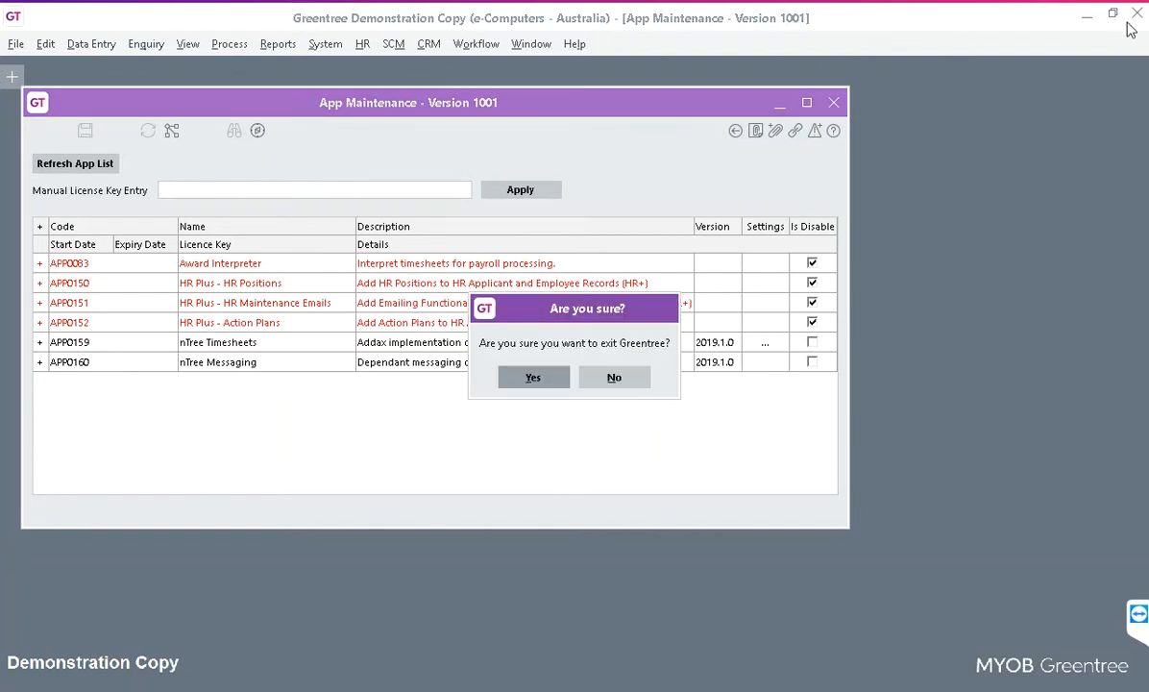
pyautogui.click(562, 384)
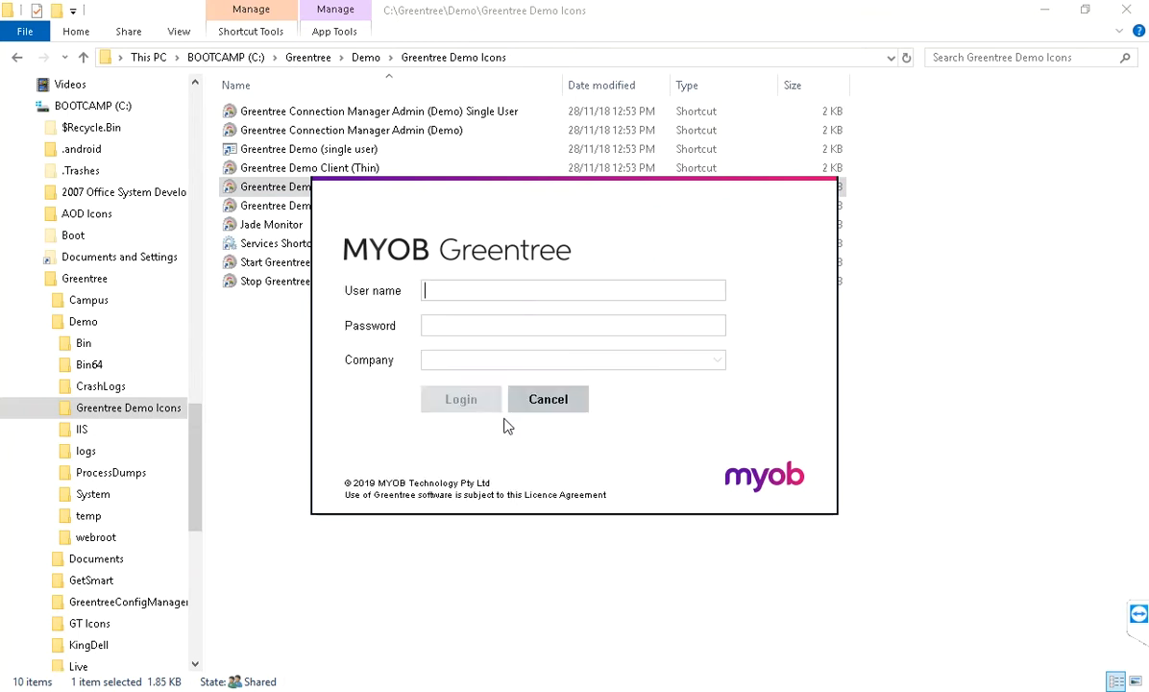
# Log back in and open the APP0159 nTree Timesheets settings from nAbleus Module Control.
pyautogui.write('Super')
pyautogui.write('*****')
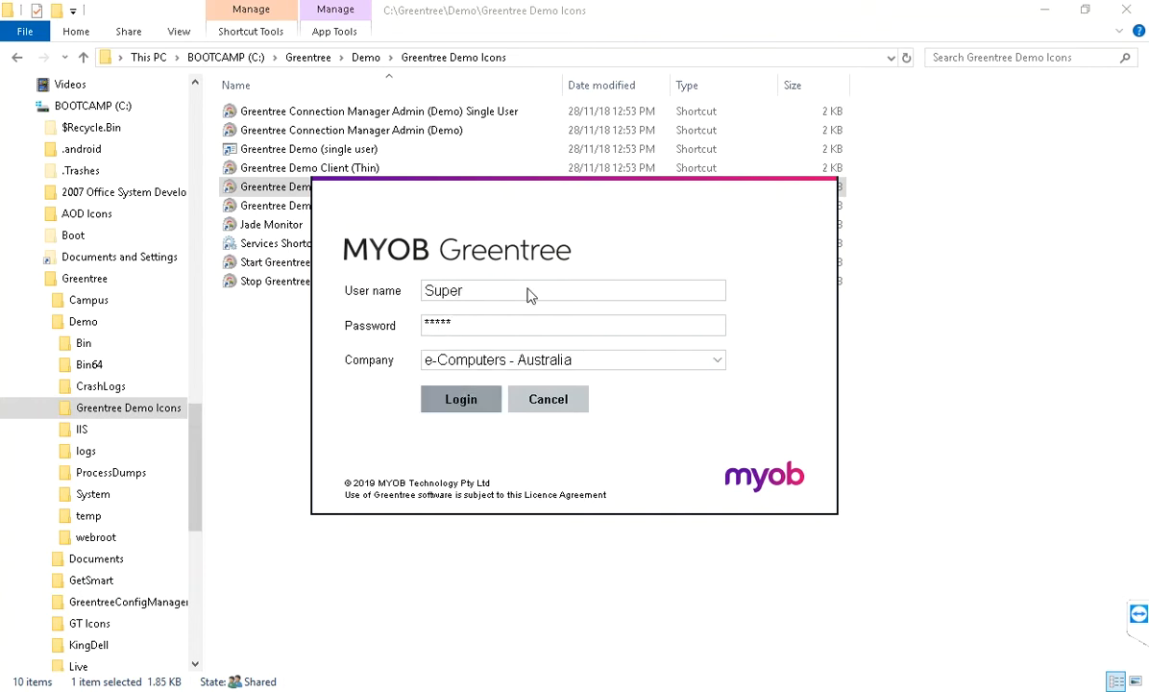
pyautogui.press('Return')
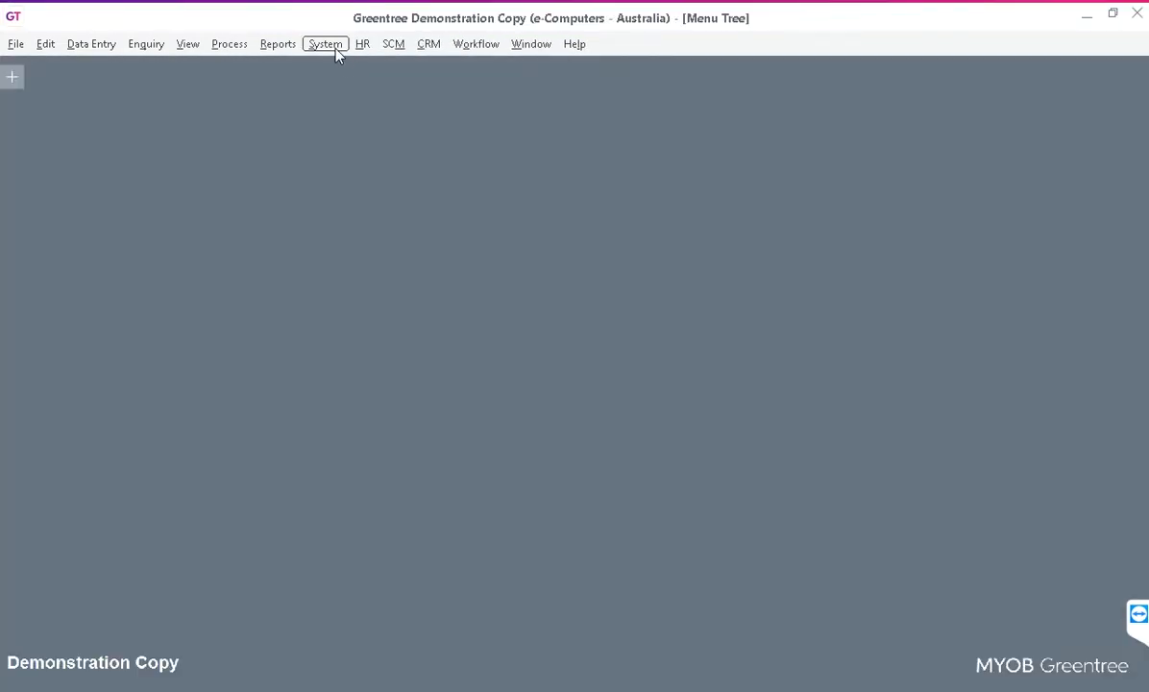
pyautogui.click(330, 46)
pyautogui.moveTo(358, 545)
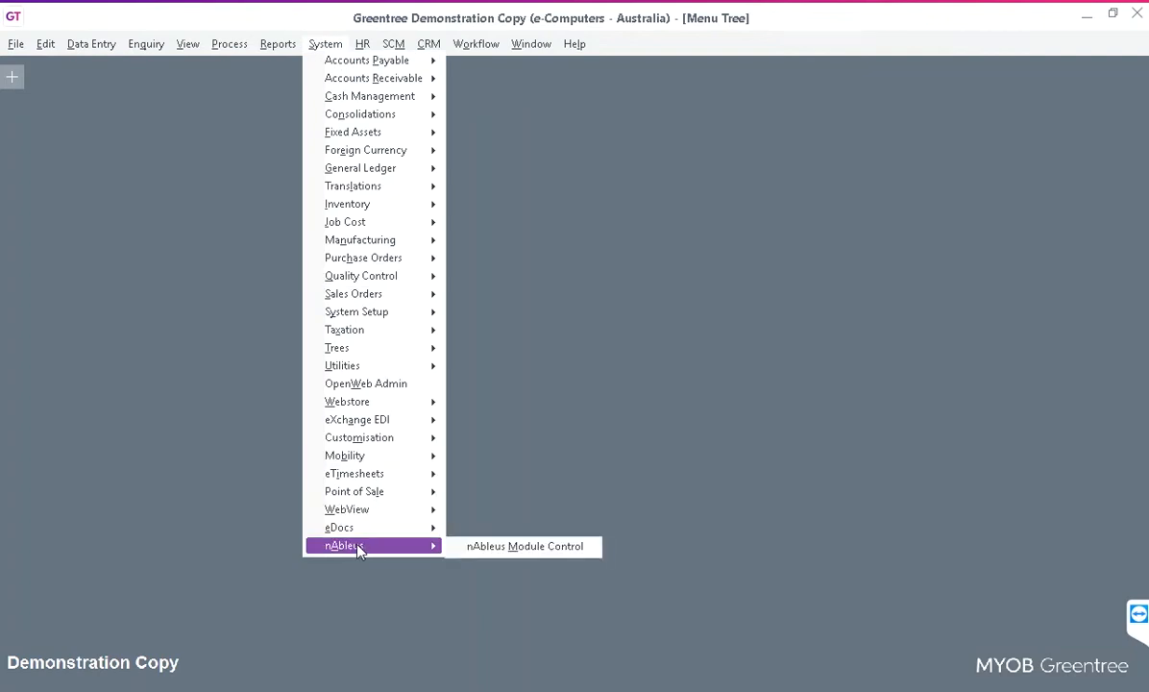
pyautogui.click(519, 546)
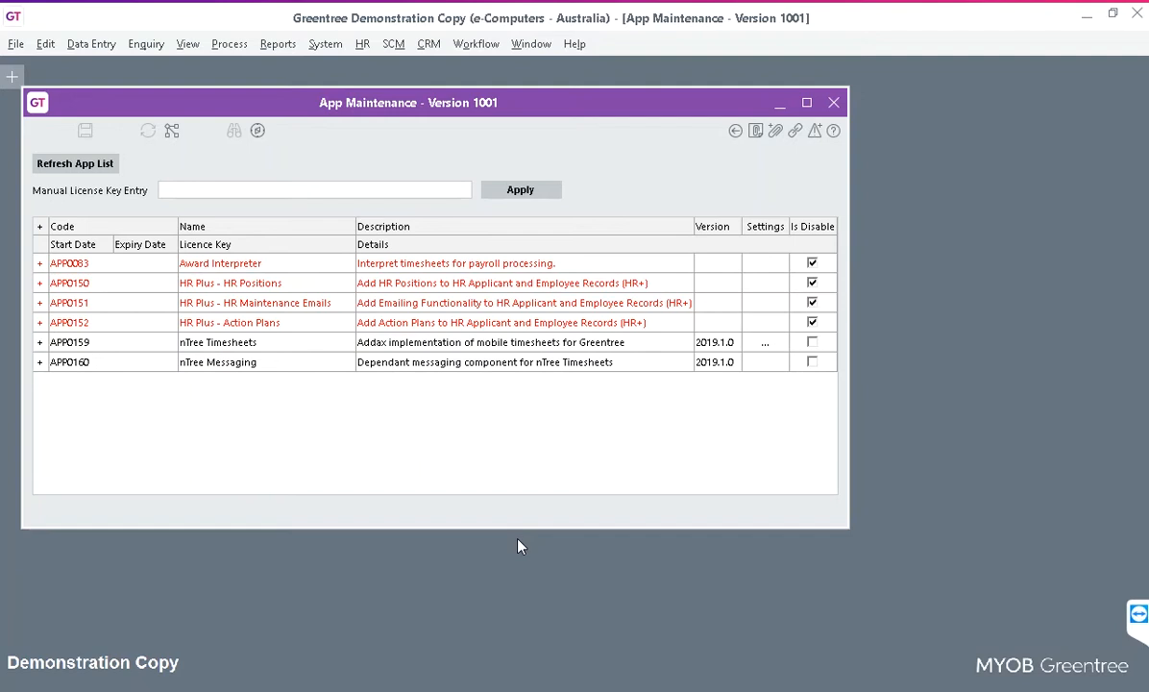
pyautogui.click(765, 343)
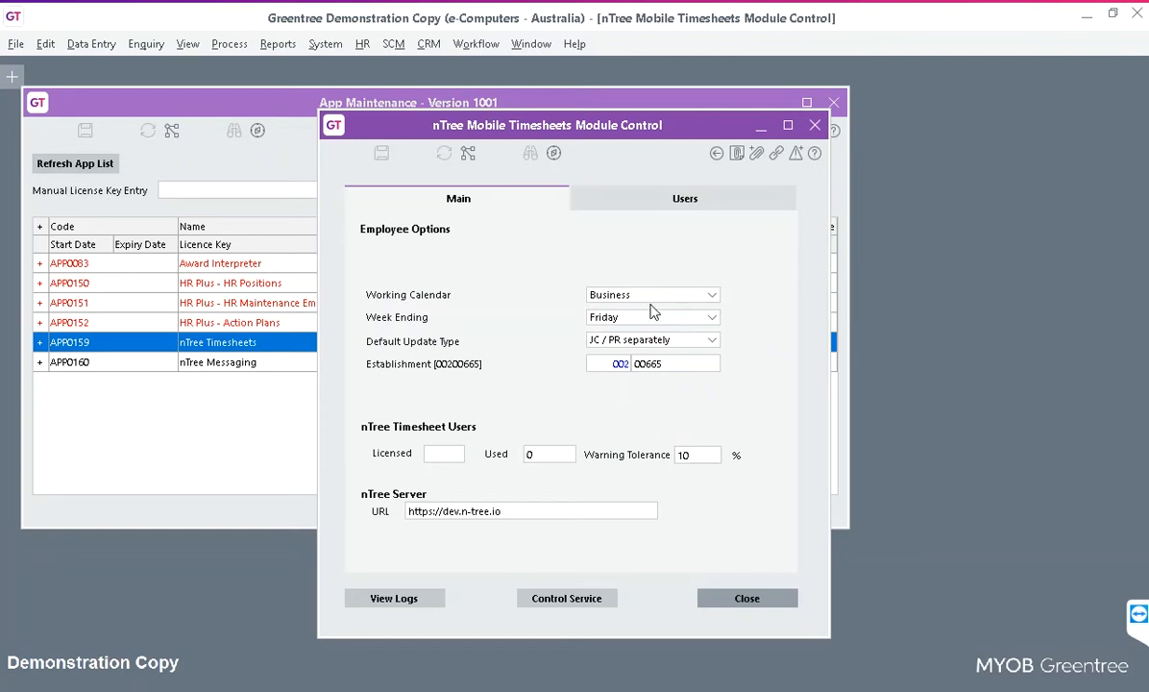
# Replace establishment 00665 with Fraser100311, save, and confirm creating the new establishment.
pyautogui.click(684, 364)
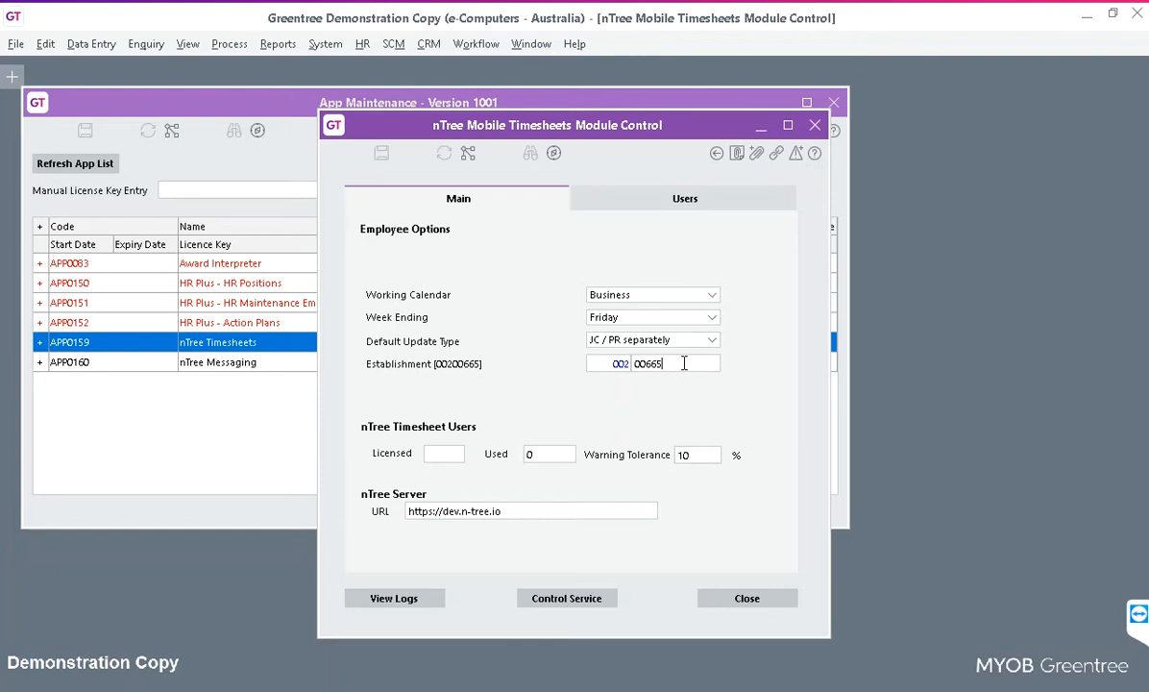
pyautogui.doubleClick(684, 363)
pyautogui.write('Frase')
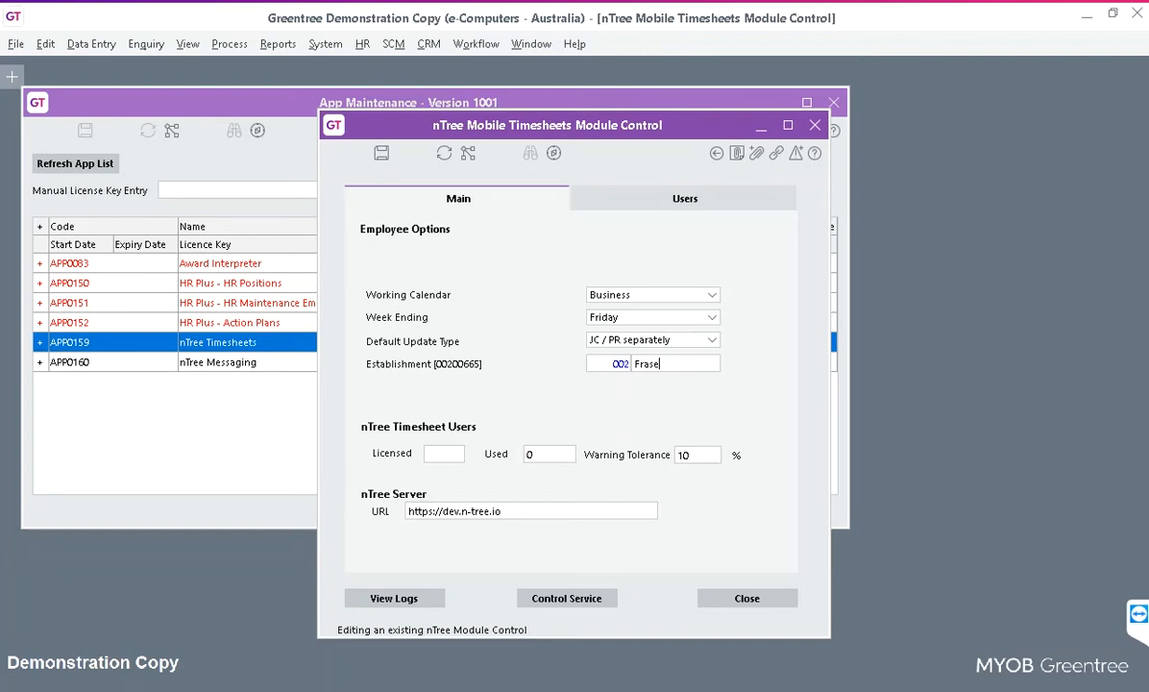
pyautogui.write('r100311')
pyautogui.click(382, 152)
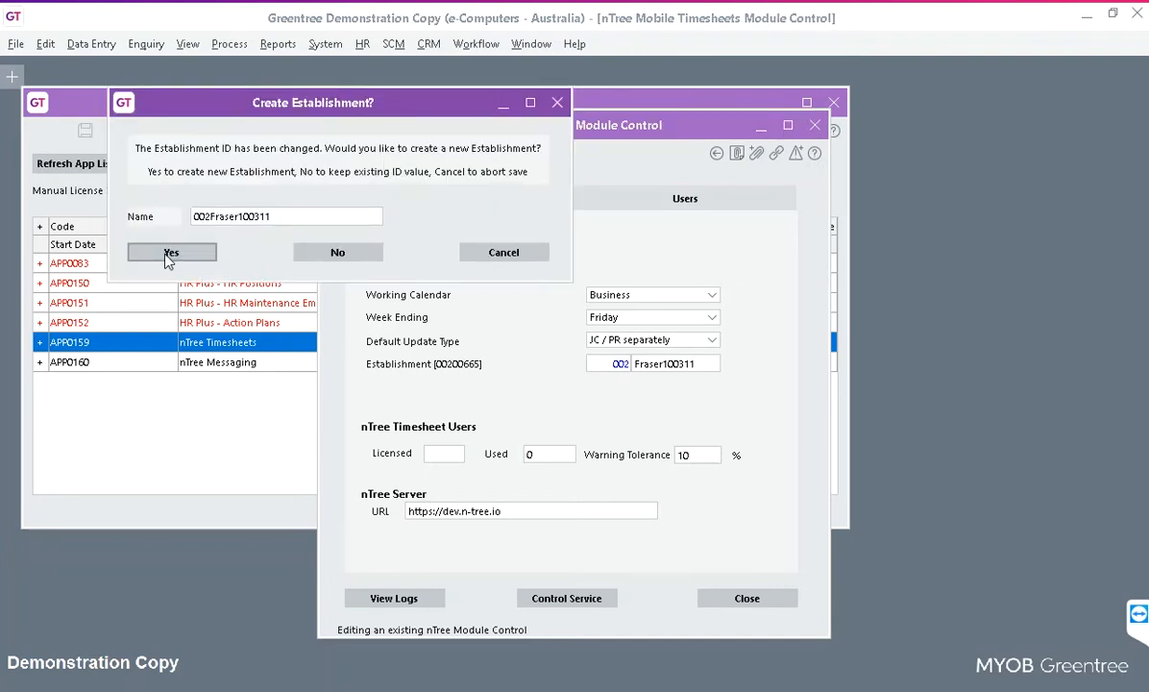
pyautogui.click(170, 254)
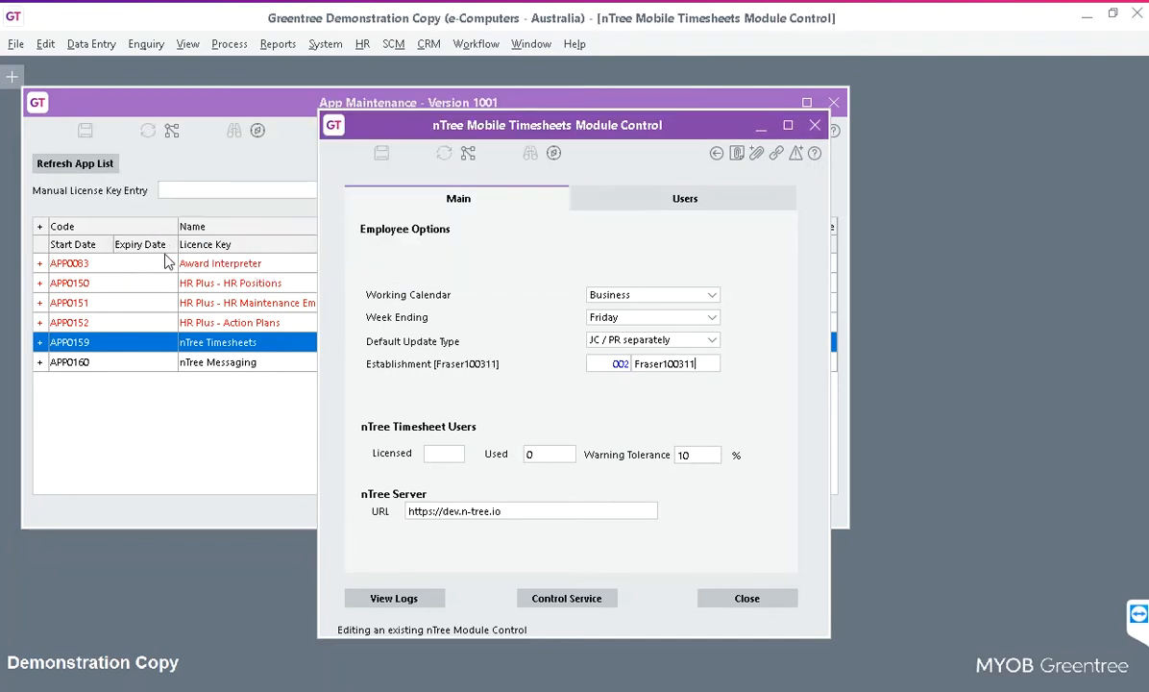
# Start the NTreeStart service, upload data to nTree, then close the service and module control windows.
pyautogui.click(592, 602)
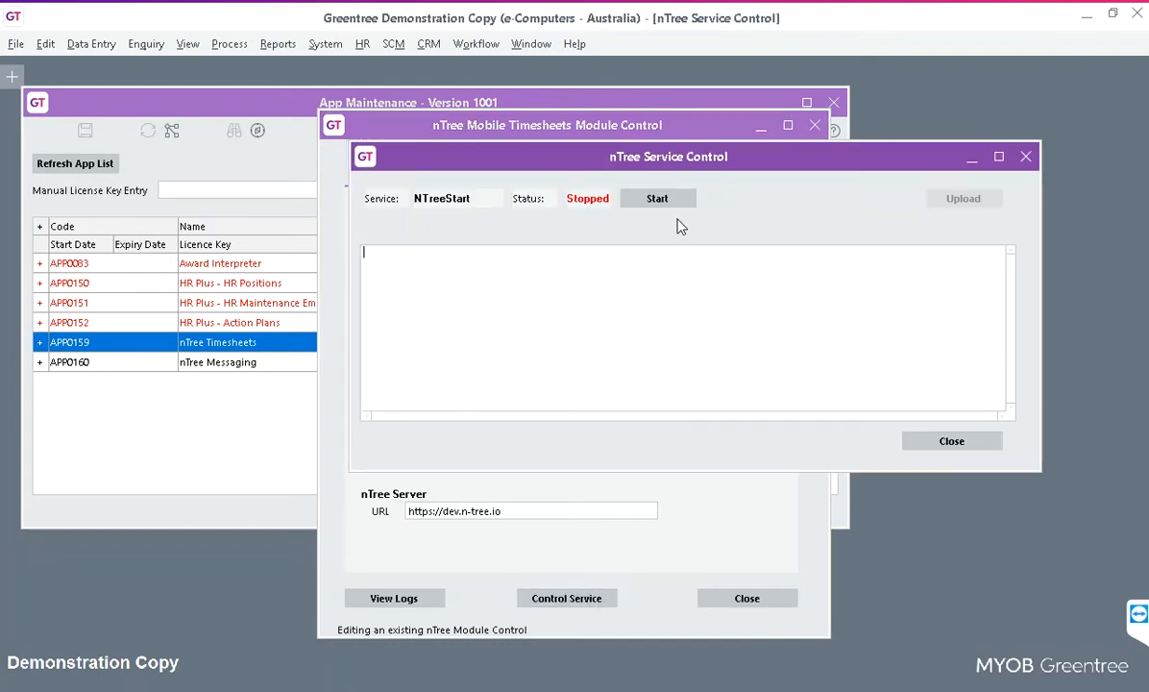
pyautogui.click(658, 198)
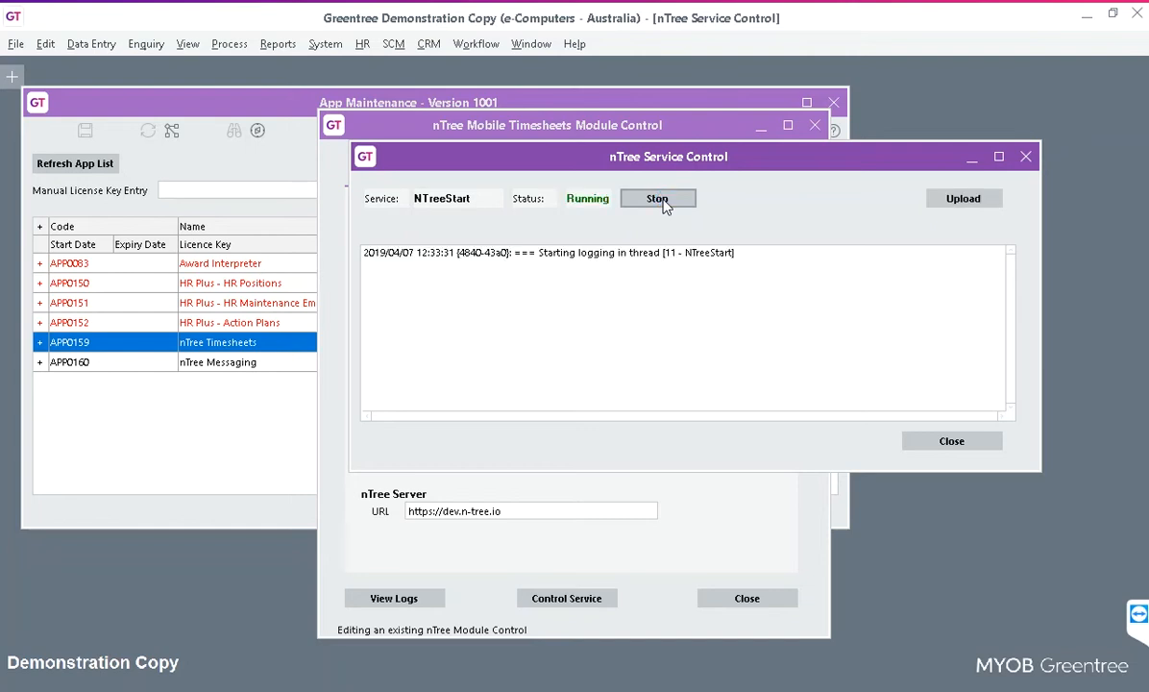
pyautogui.click(659, 199)
pyautogui.click(964, 199)
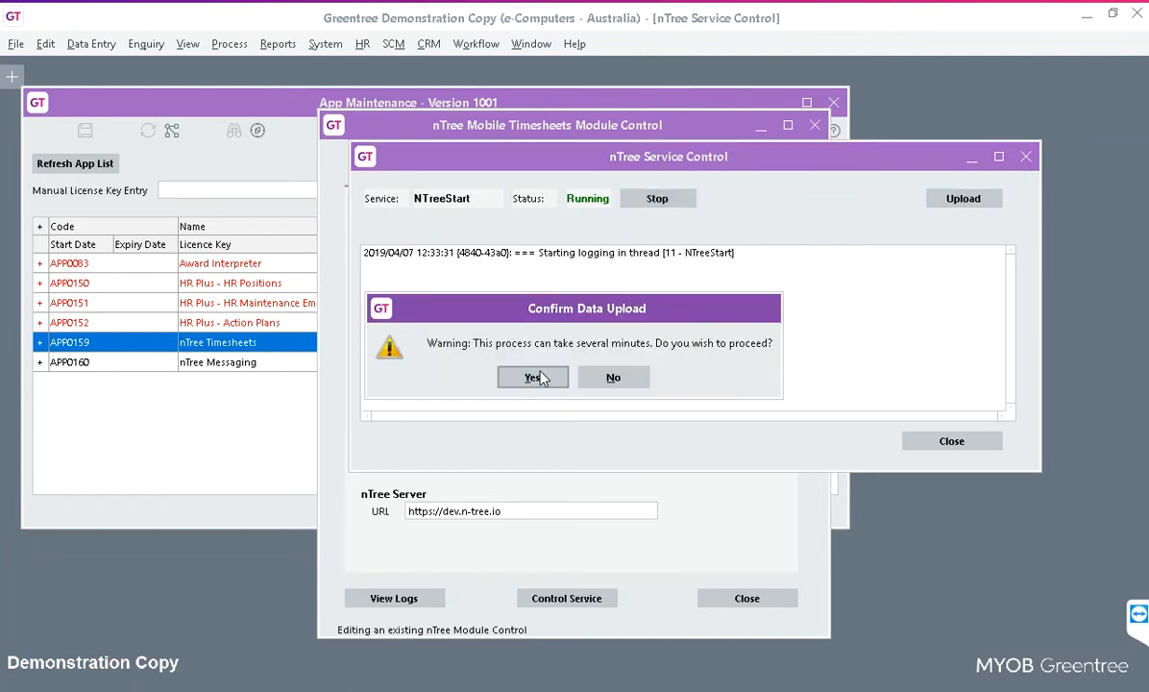
pyautogui.click(536, 380)
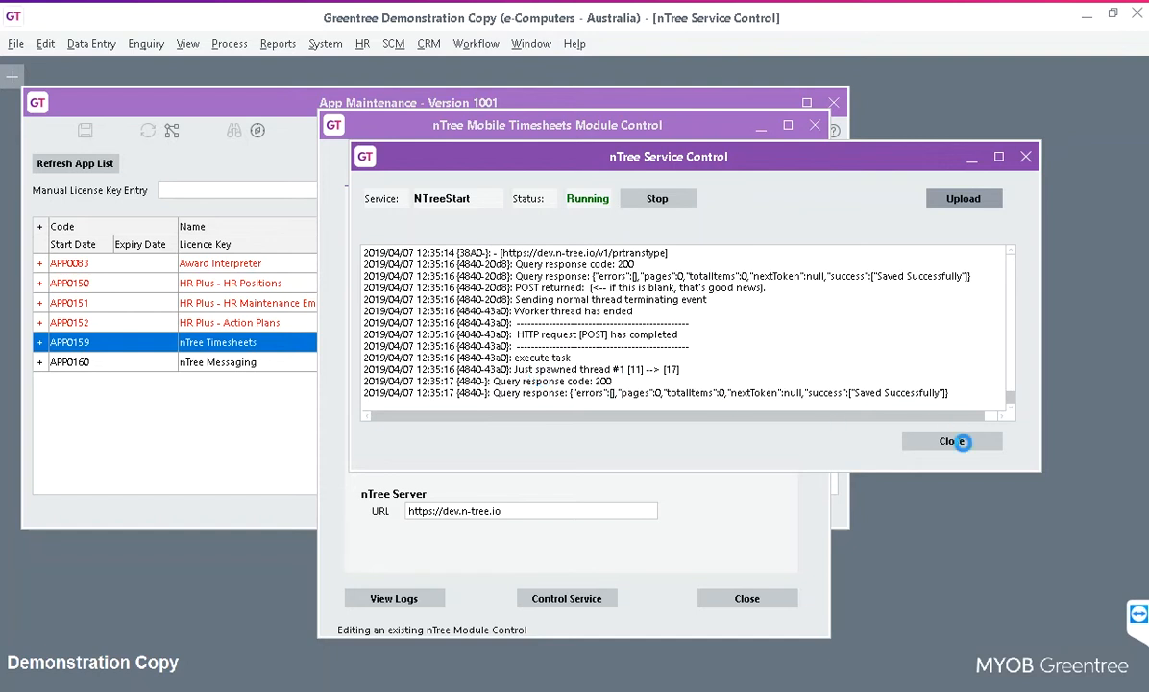
pyautogui.click(962, 441)
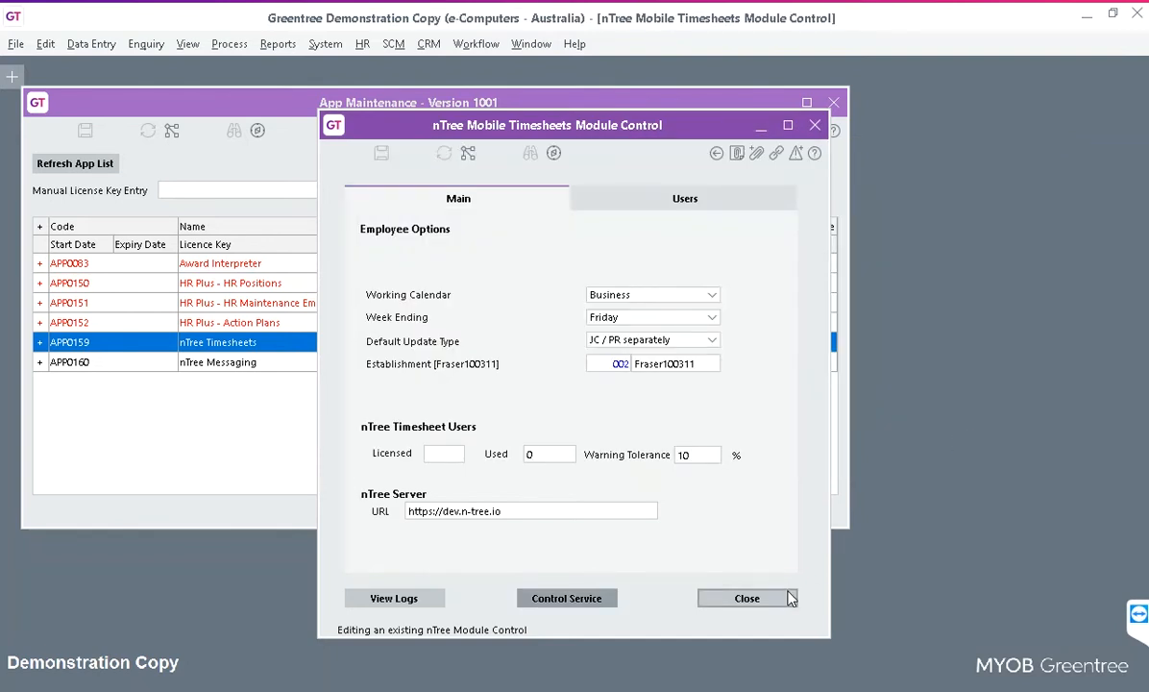
pyautogui.click(787, 600)
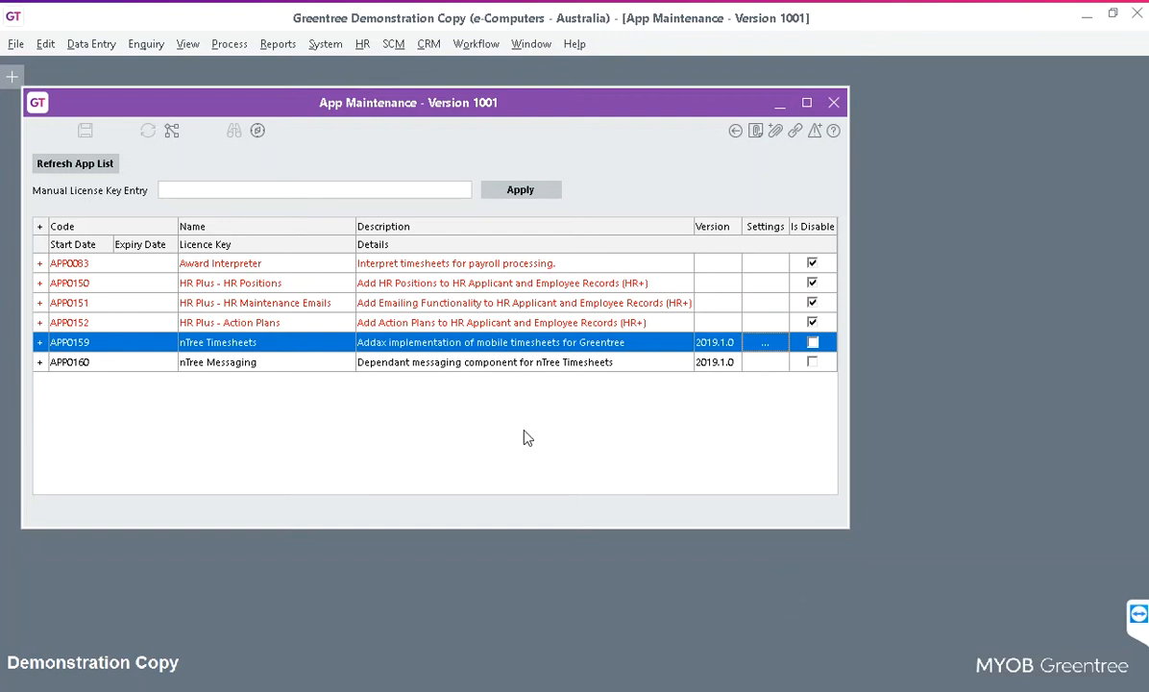
# Open the nTree Timesheets mobile users list and the first excluded employee's nTree record.
pyautogui.doubleClick(444, 347)
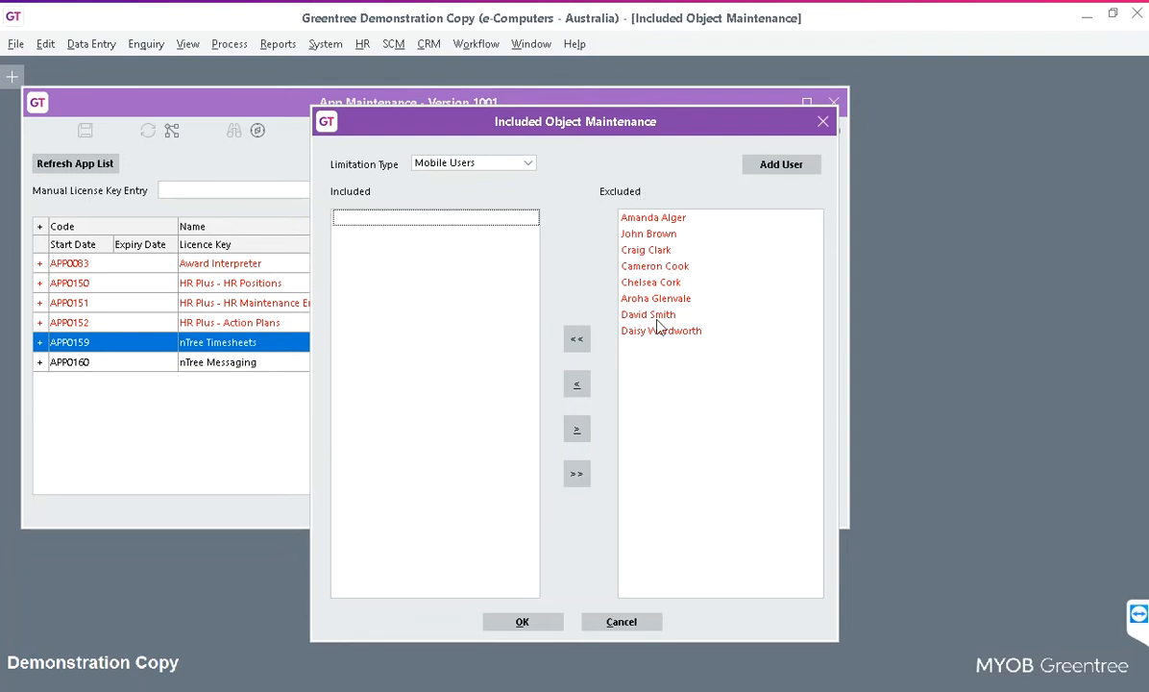
pyautogui.doubleClick(652, 224)
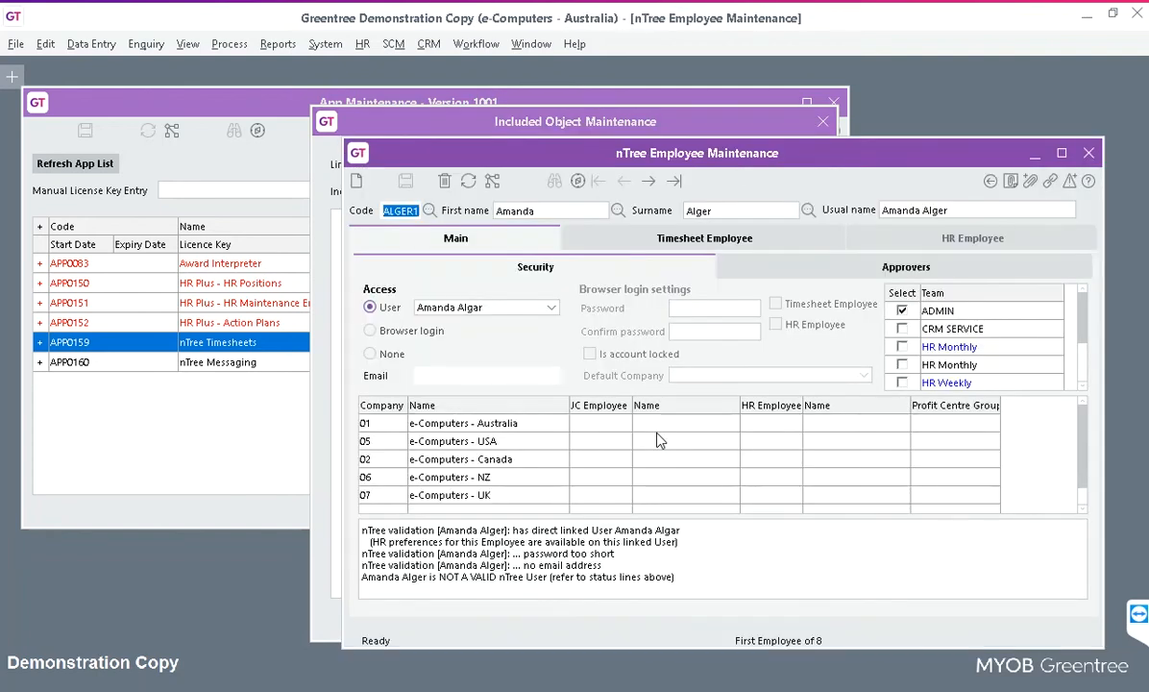
# Reposition the nTree Employee Maintenance window to review its validation errors, then open the HR functions.
pyautogui.moveTo(713, 163); pyautogui.dragTo(638, 146)
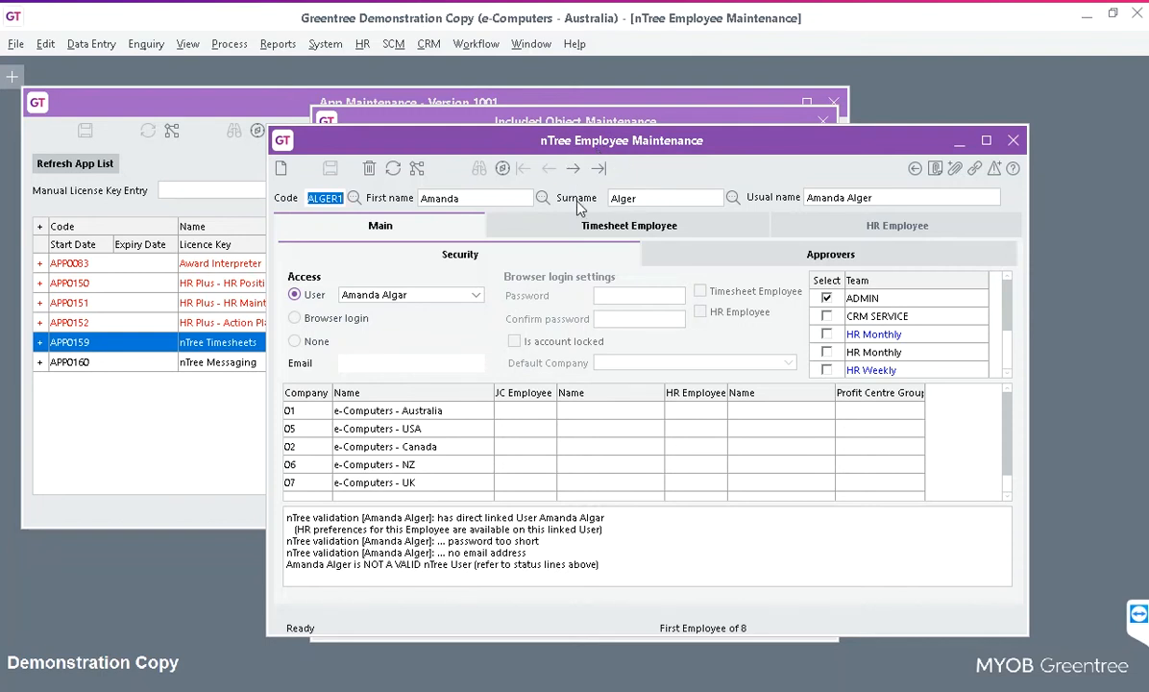
pyautogui.click(363, 45)
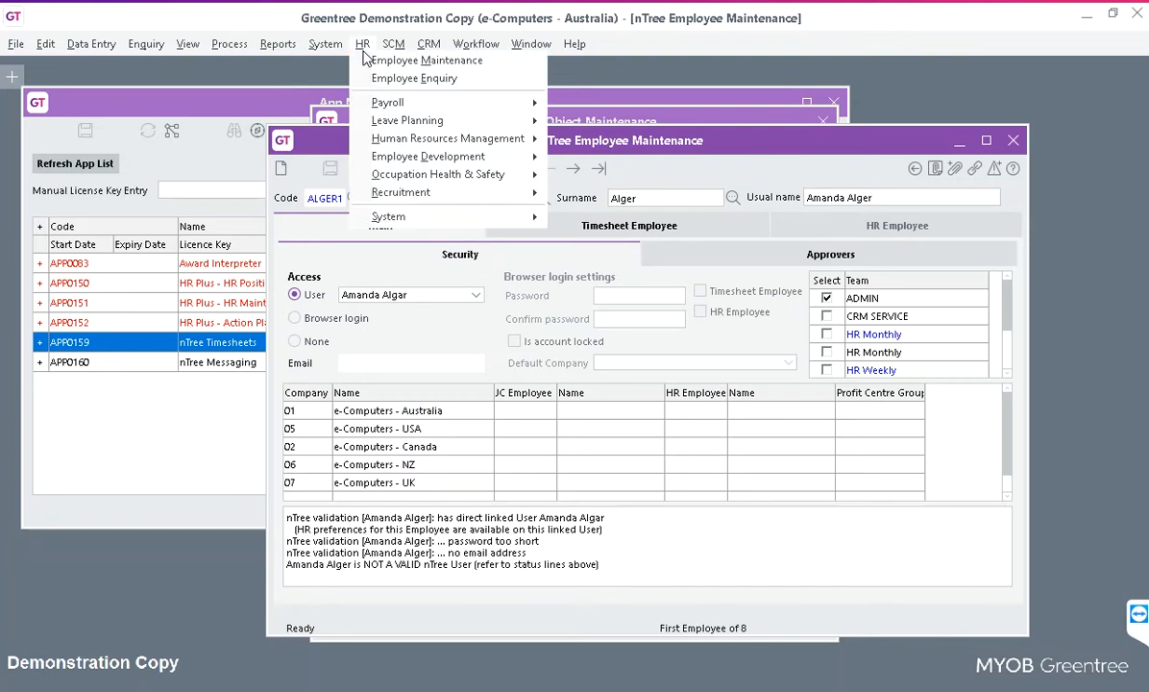
# Look up the employee in HR Employee Maintenance and link her Security record to a new JC employee.
pyautogui.click(374, 60)
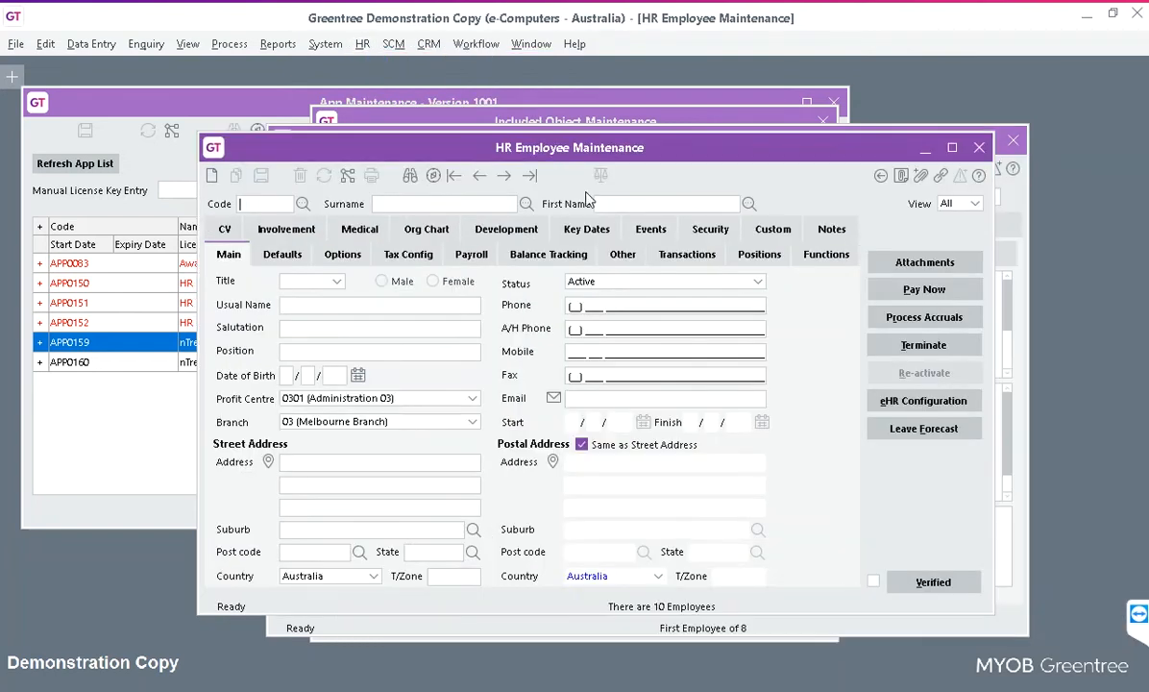
pyautogui.click(613, 203)
pyautogui.write('Amal')
pyautogui.press('Return')
pyautogui.click(711, 231)
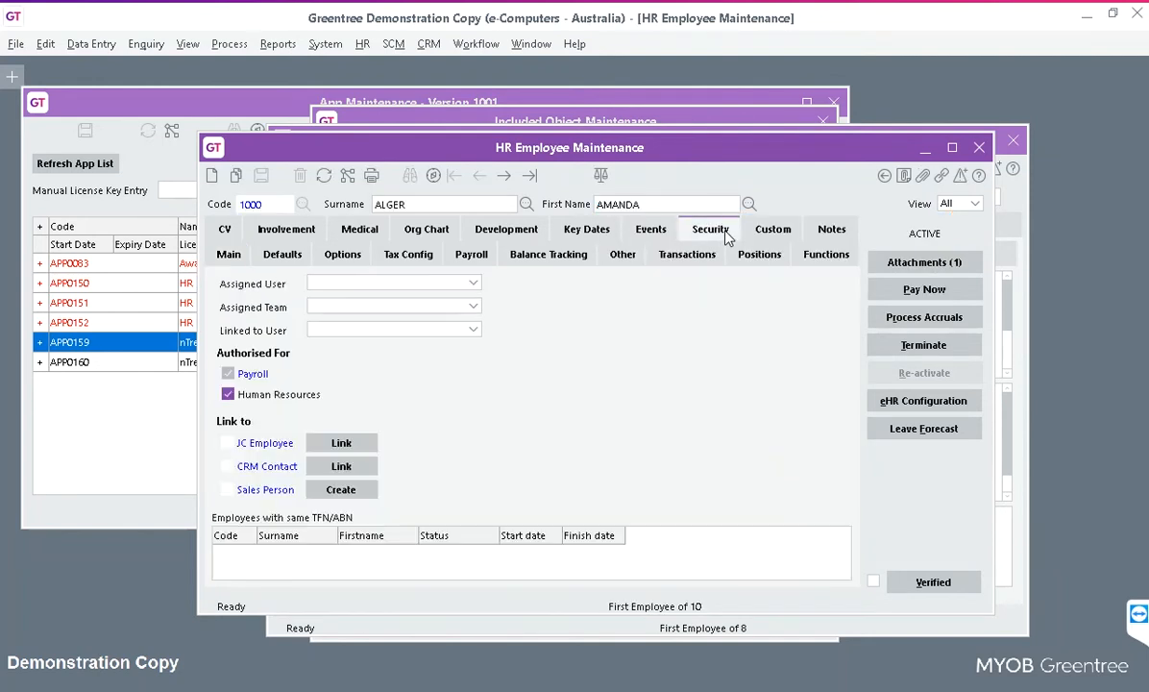
pyautogui.click(361, 452)
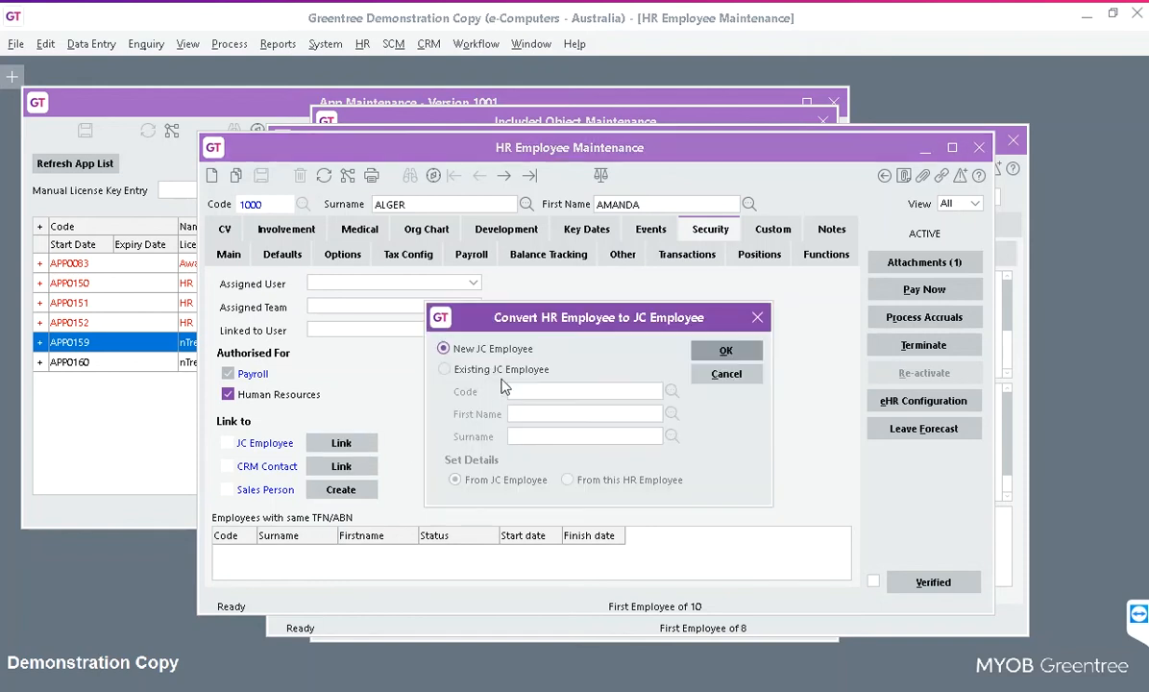
pyautogui.click(726, 351)
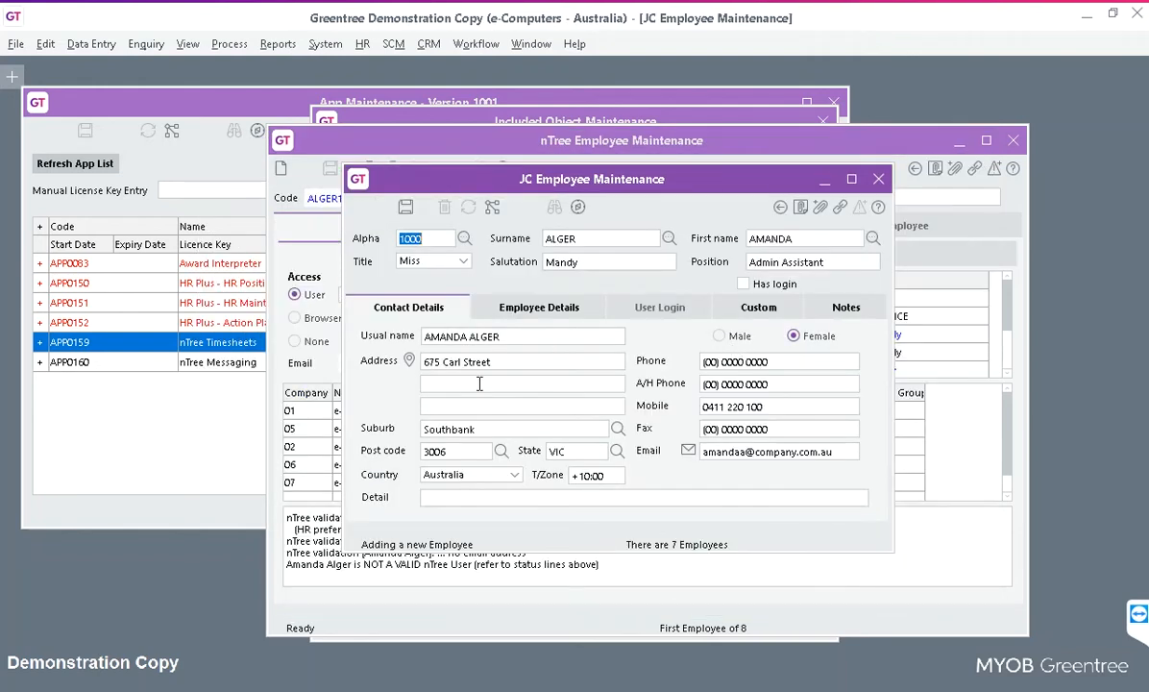
# Set the JC employee's type to SERTECH Service Technician, activity group All Activities, default activity ADMIN.
pyautogui.click(509, 305)
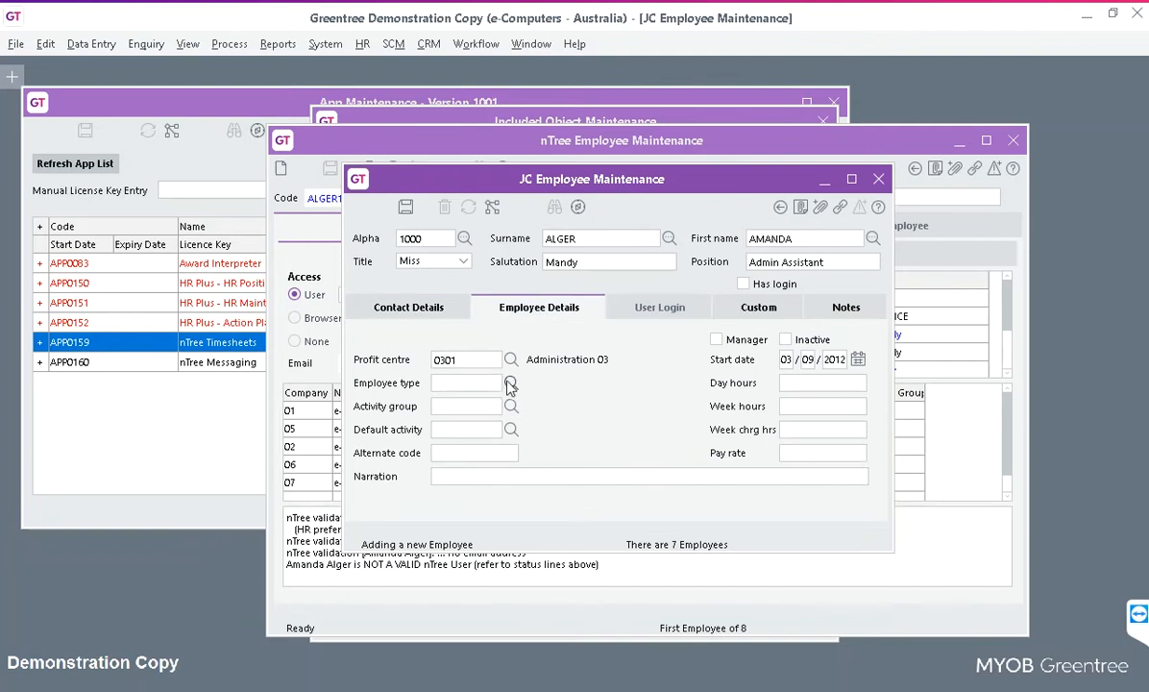
pyautogui.click(510, 382)
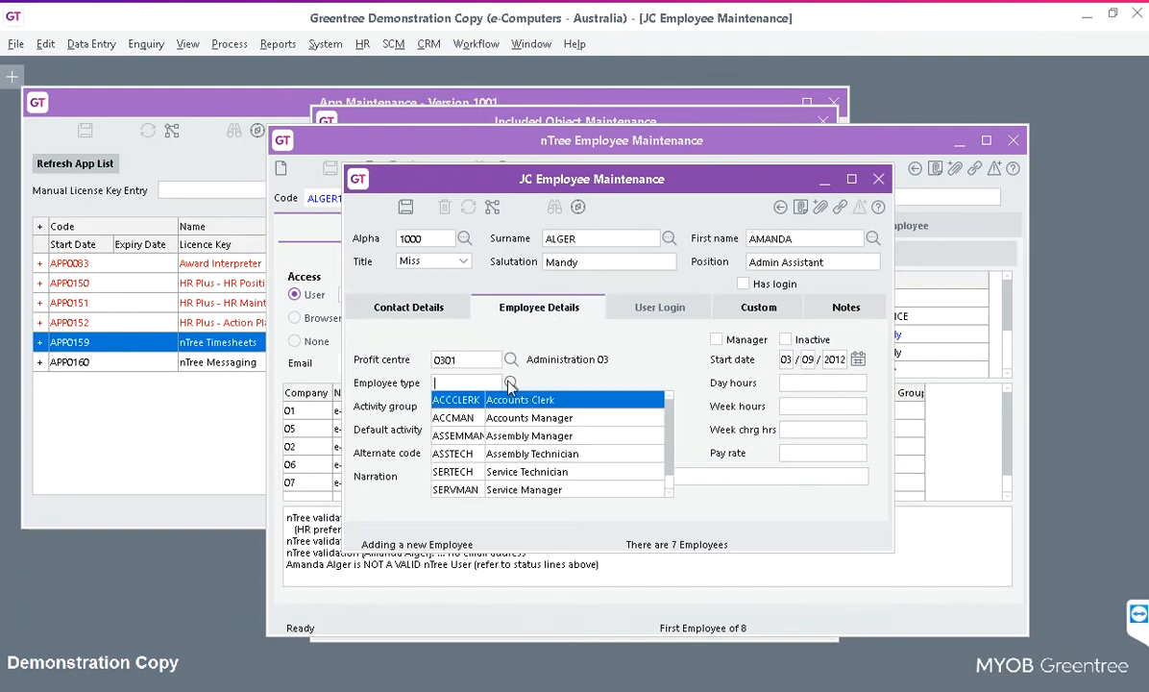
pyautogui.click(450, 473)
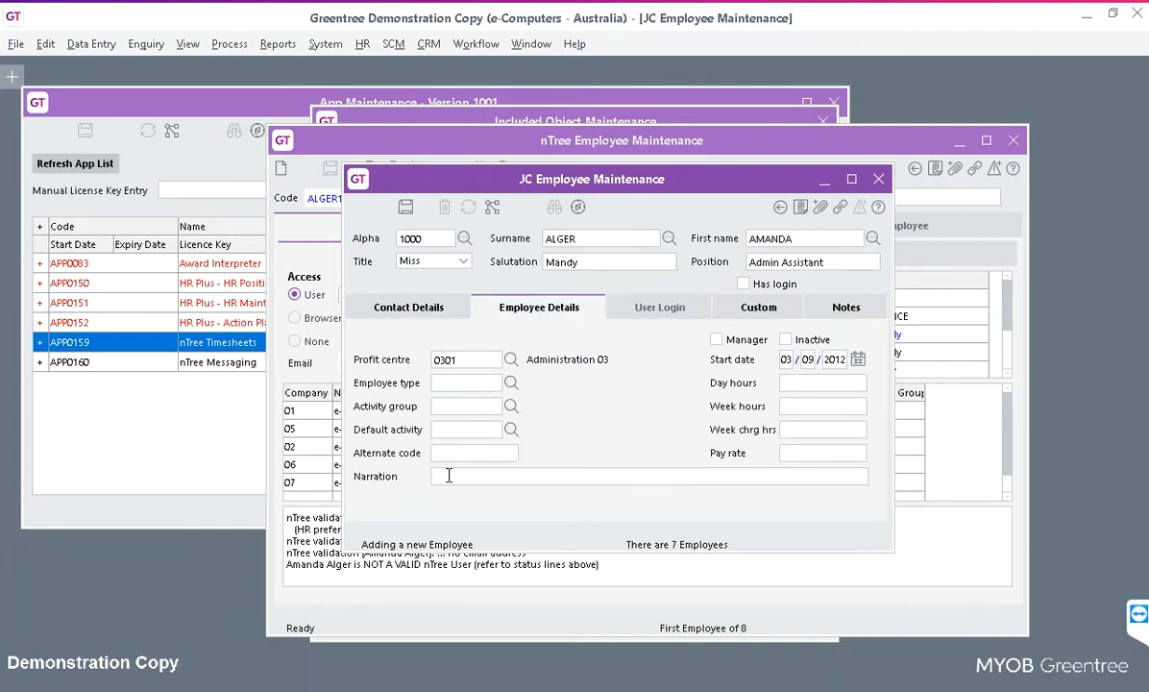
pyautogui.click(511, 406)
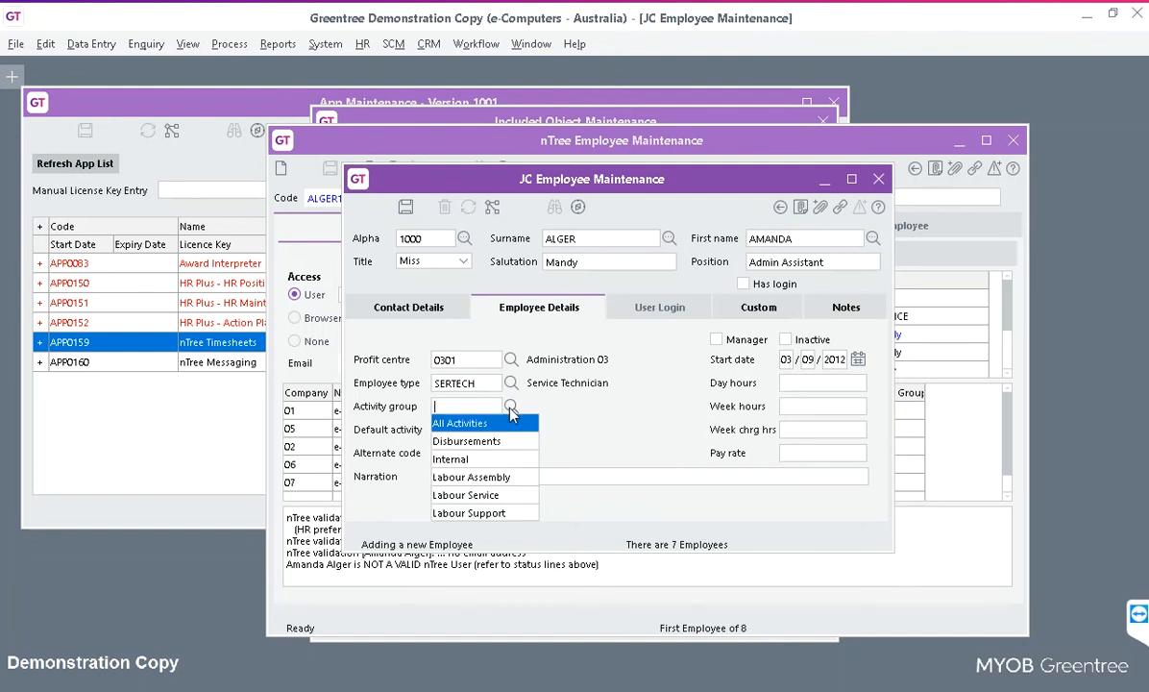
pyautogui.click(452, 425)
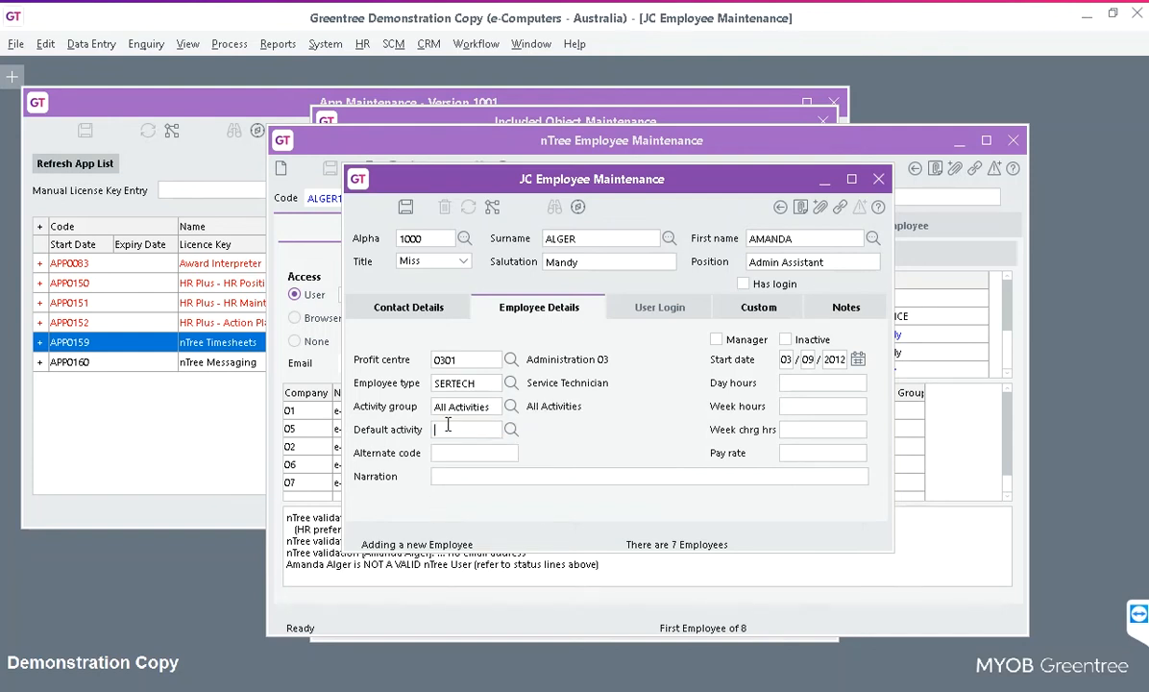
pyautogui.click(510, 431)
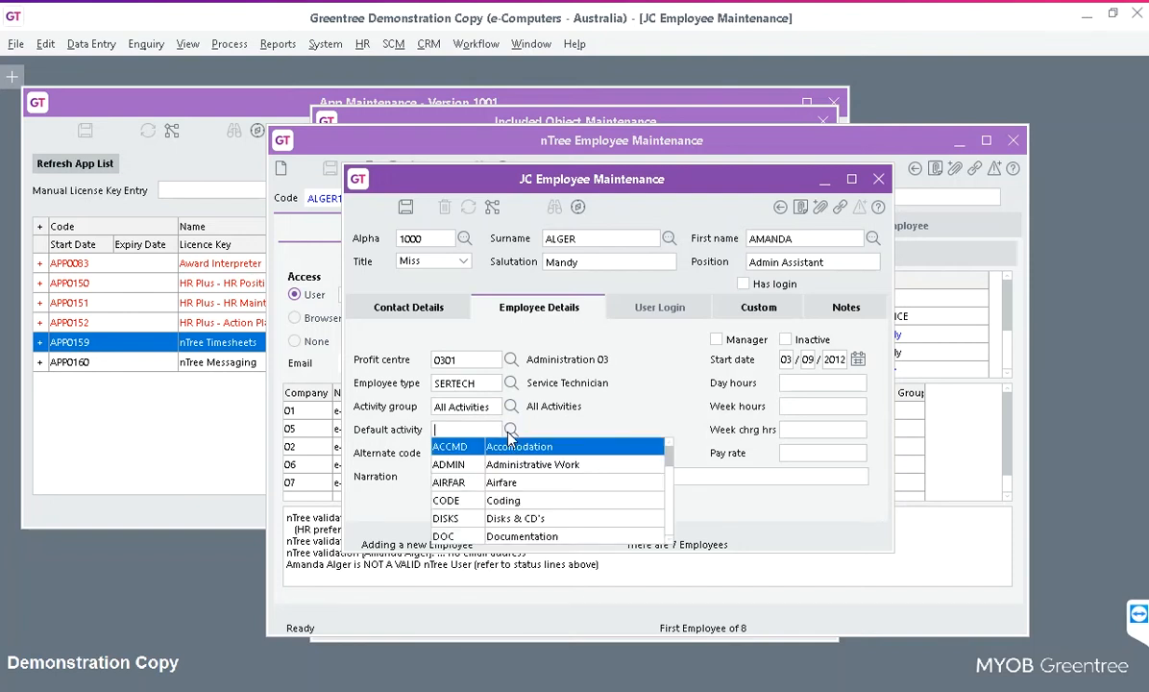
pyautogui.click(447, 466)
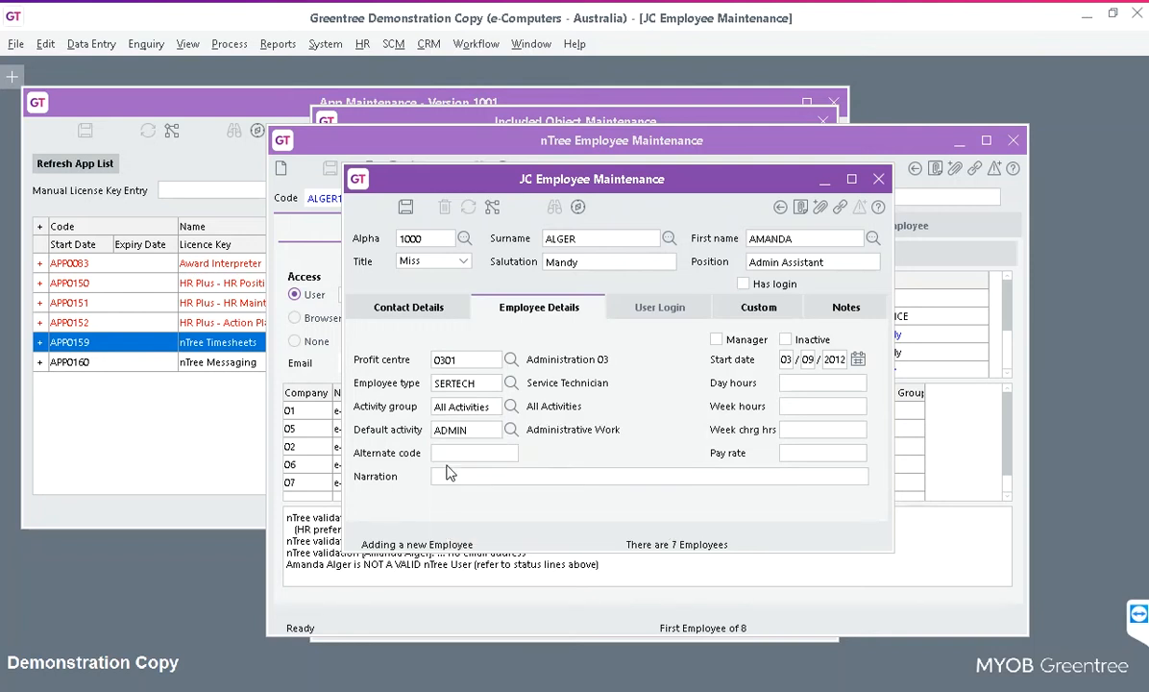
# Give the JC employee a login linked to her own user and save the record.
pyautogui.click(745, 283)
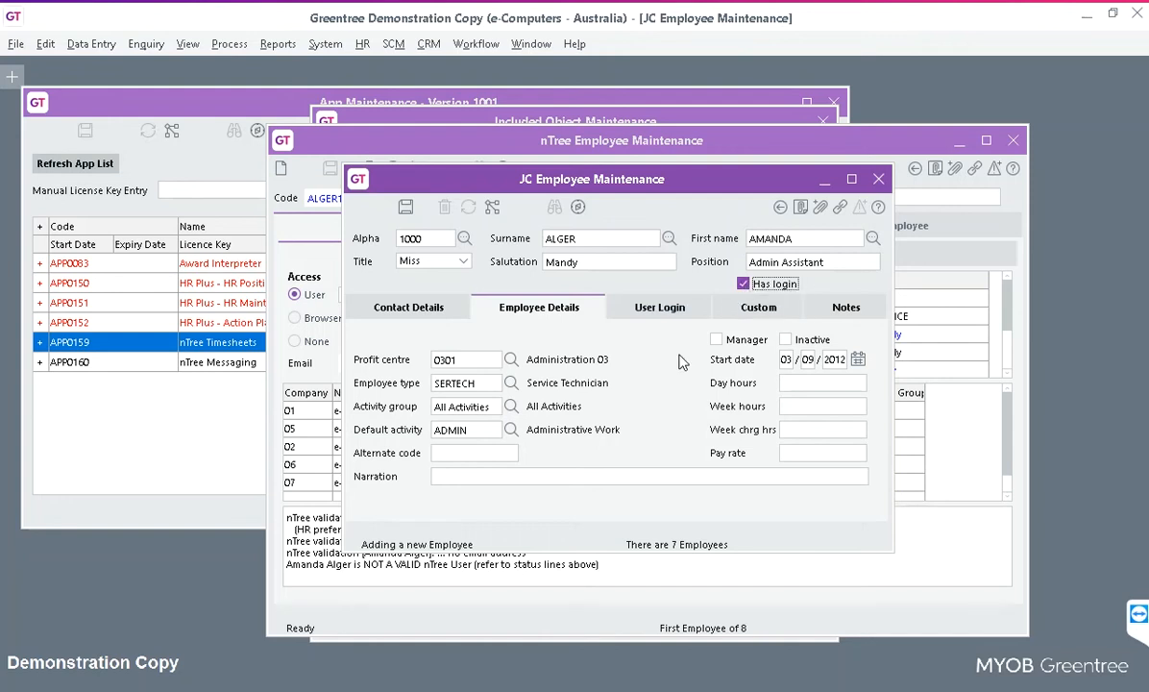
pyautogui.click(673, 309)
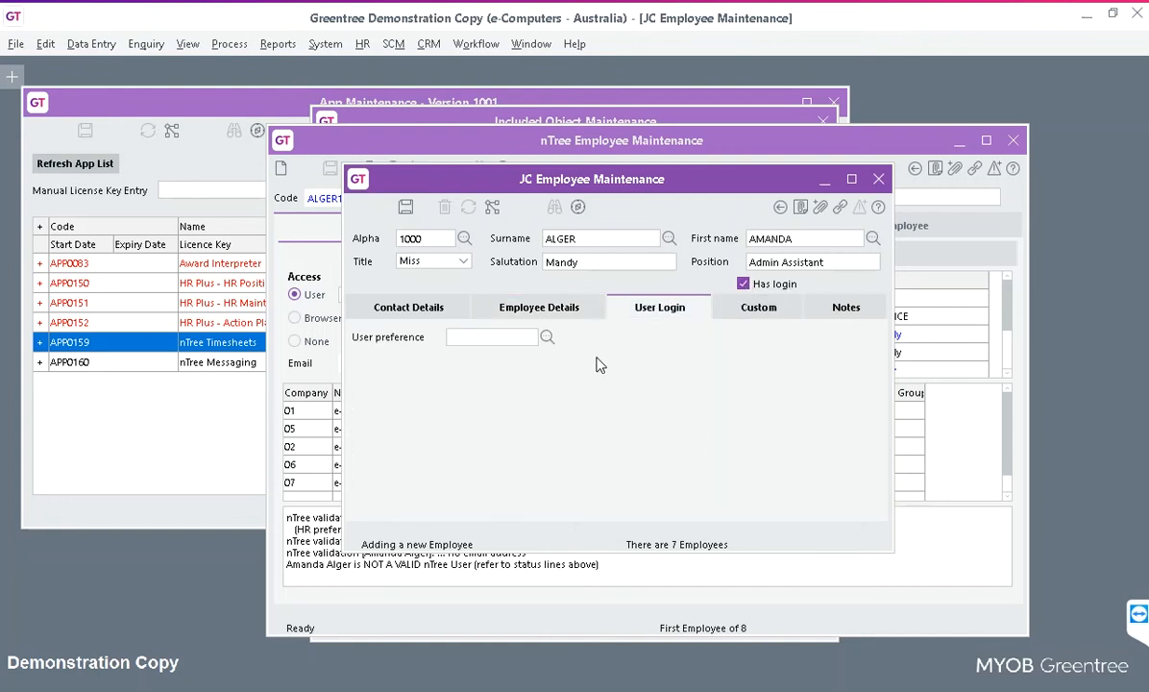
pyautogui.click(546, 338)
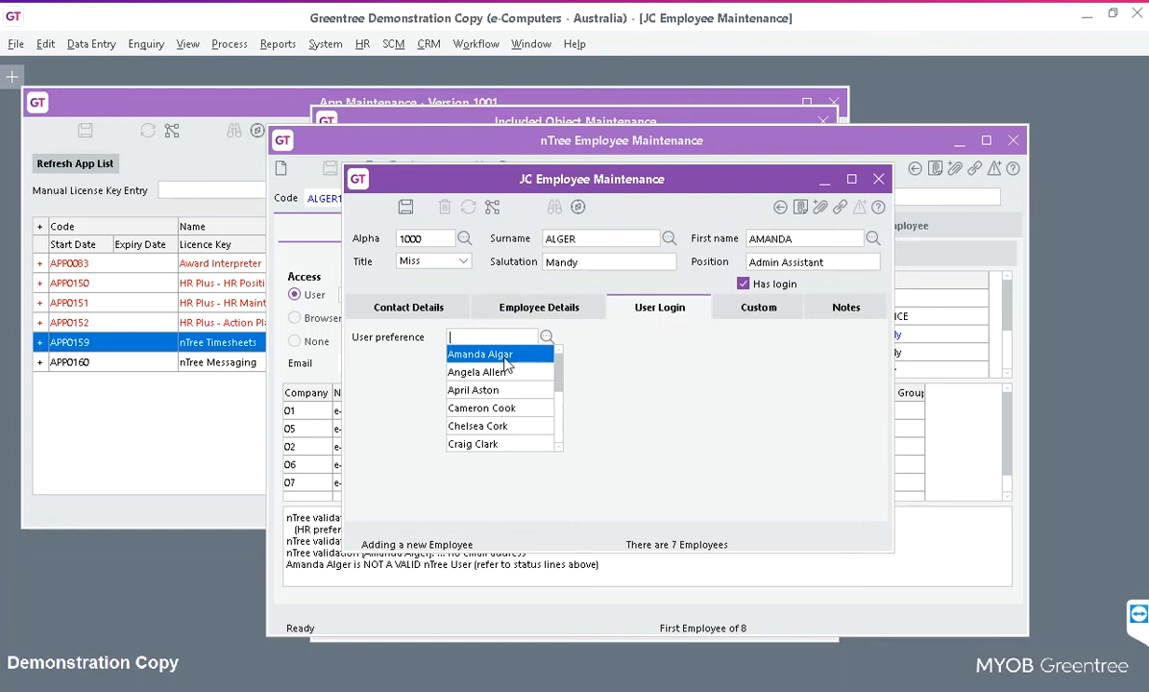
pyautogui.click(504, 356)
pyautogui.click(406, 205)
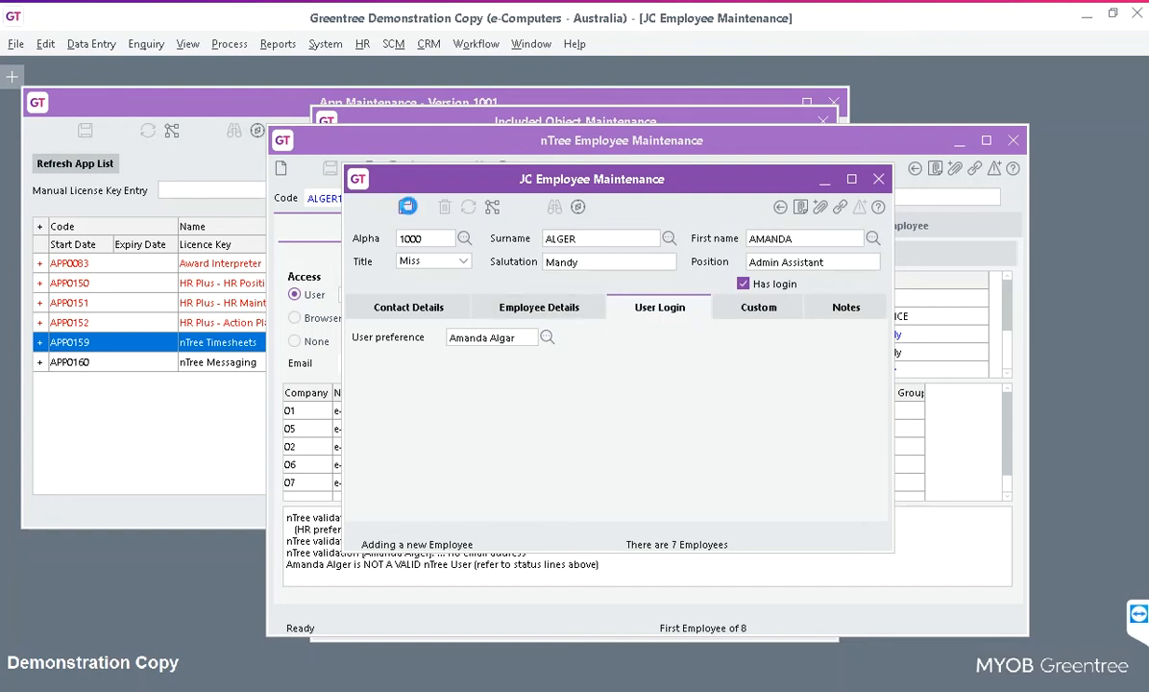
pyautogui.click(407, 208)
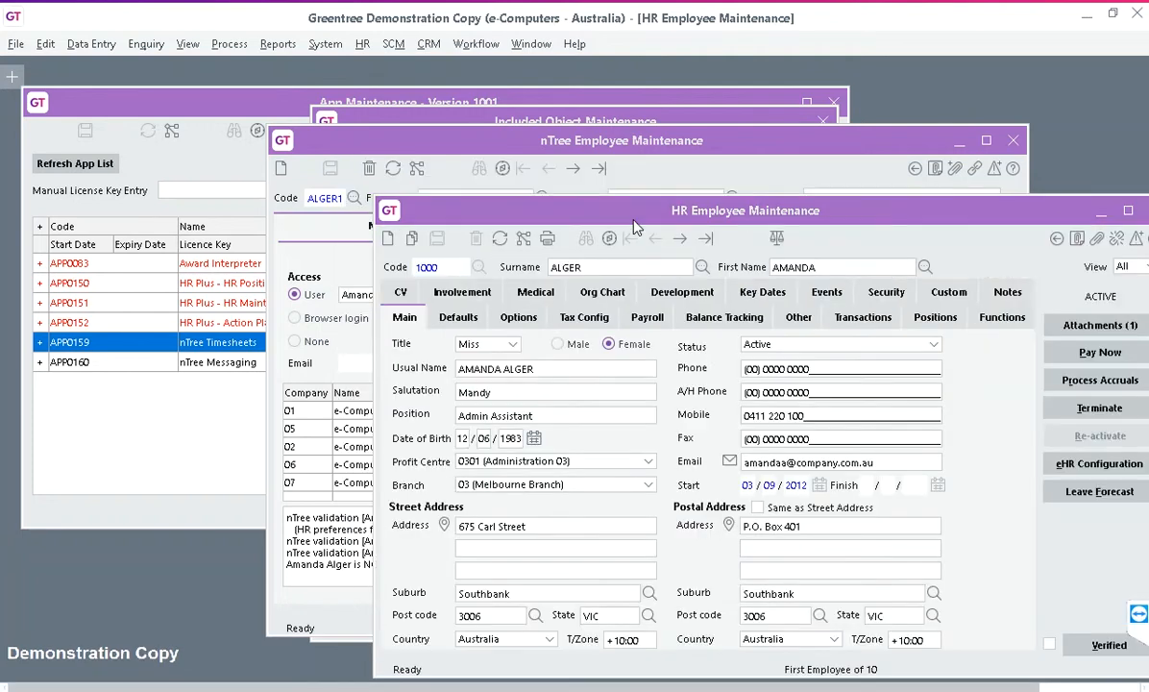
# Close the HR employee record and set the e-Computers - Australia row's JC employee to 1000.
pyautogui.moveTo(631, 220); pyautogui.dragTo(480, 153)
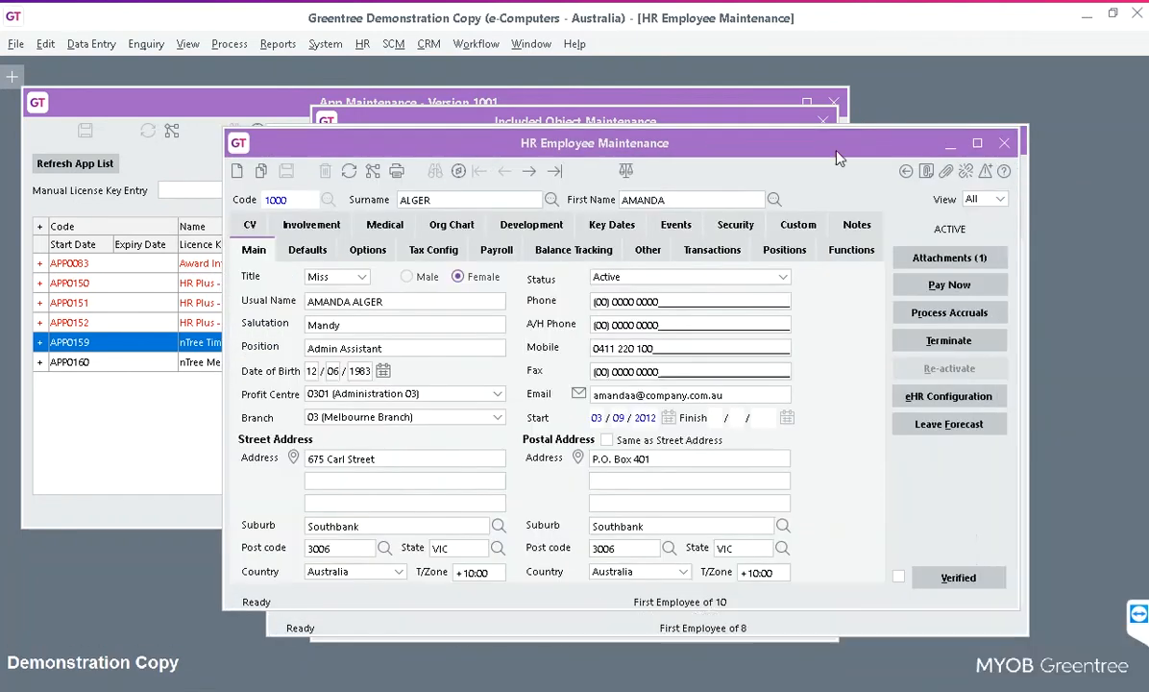
pyautogui.click(1002, 143)
pyautogui.click(538, 410)
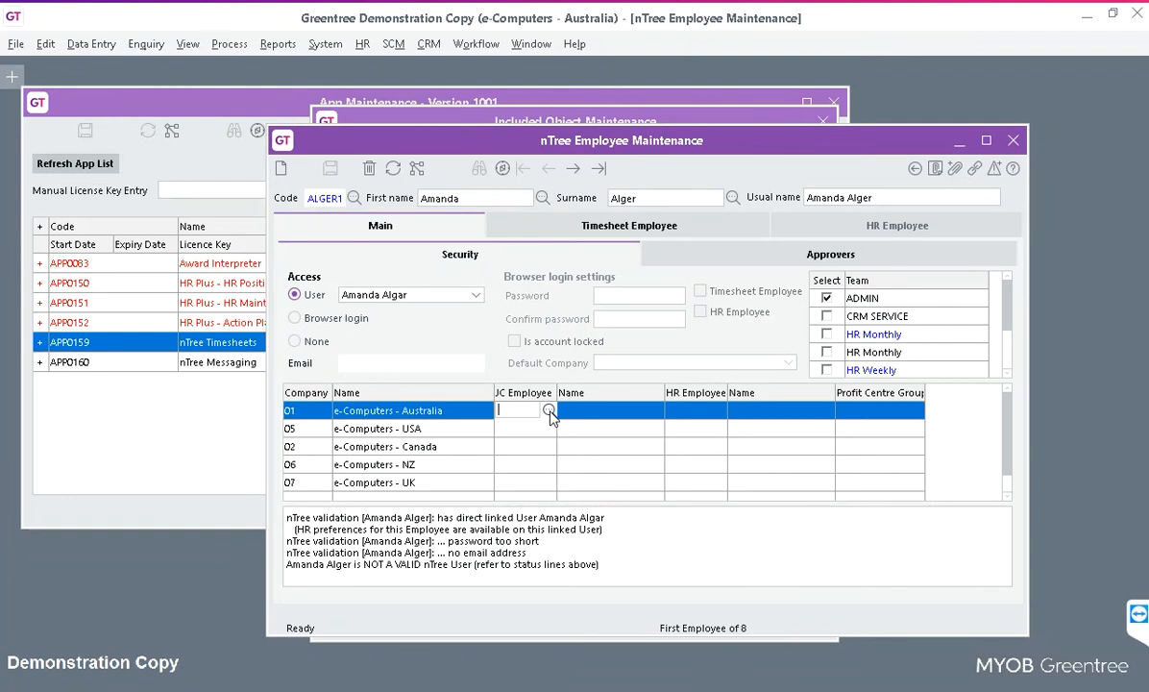
pyautogui.click(549, 412)
pyautogui.click(536, 431)
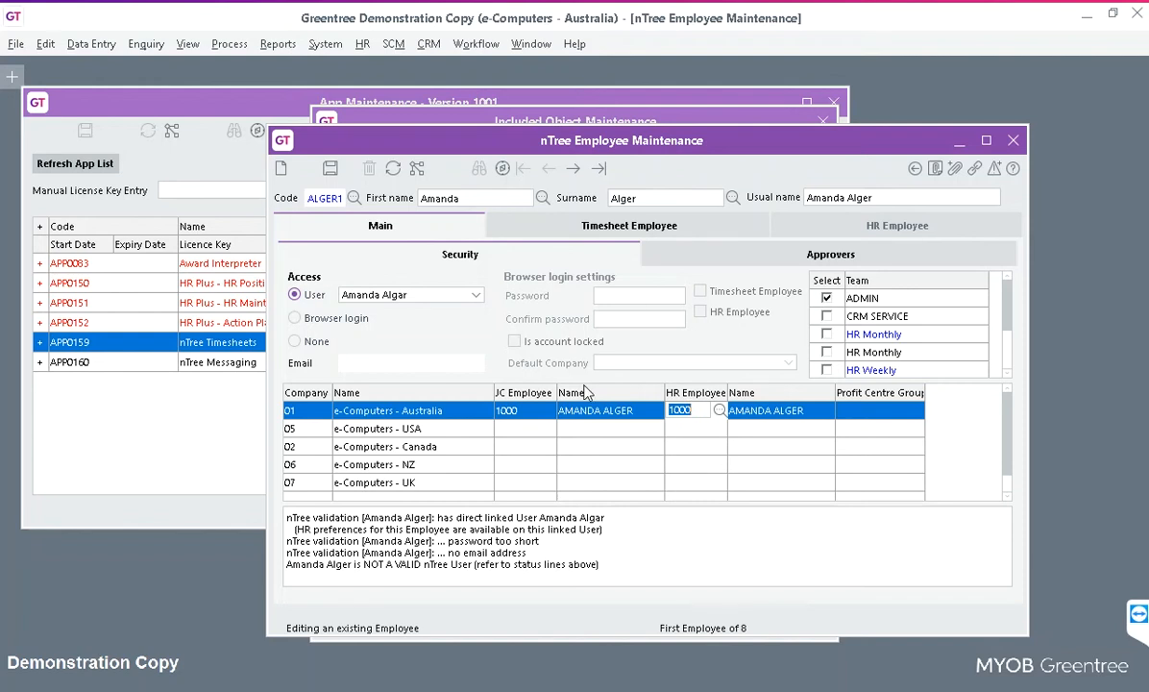
# Delete the USA, Canada, NZ and UK company rows and save the employee links.
pyautogui.click(517, 434)
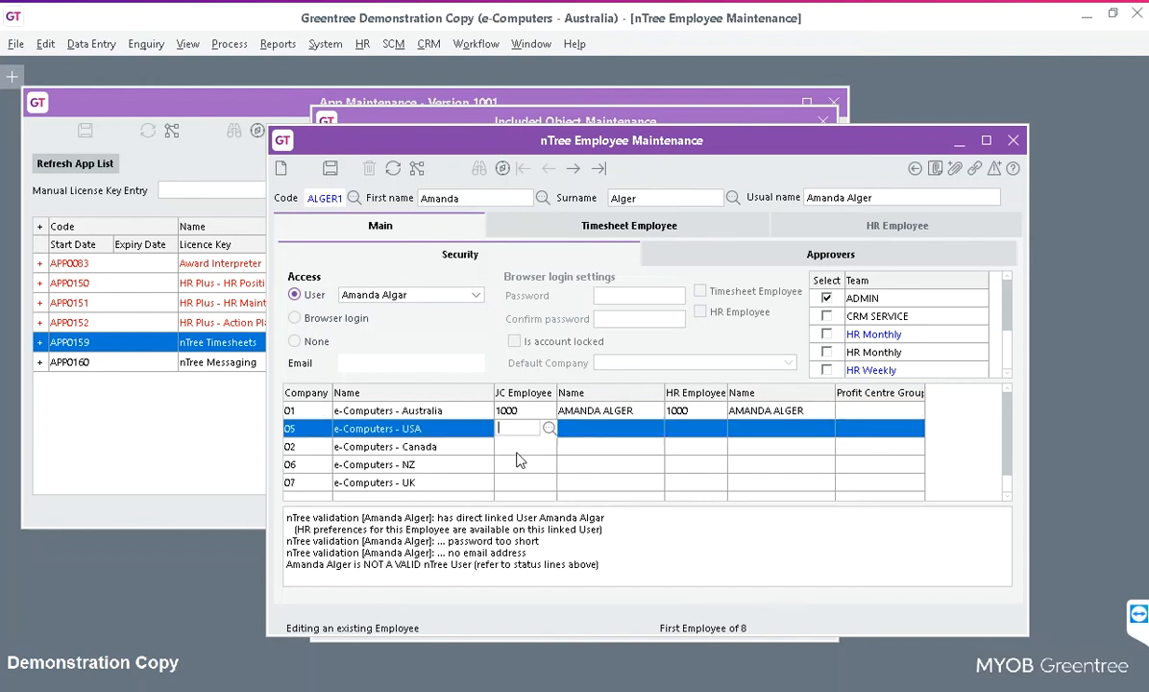
pyautogui.press('Delete')
pyautogui.press('Delete')
pyautogui.press('Delete')
pyautogui.press('Delete')
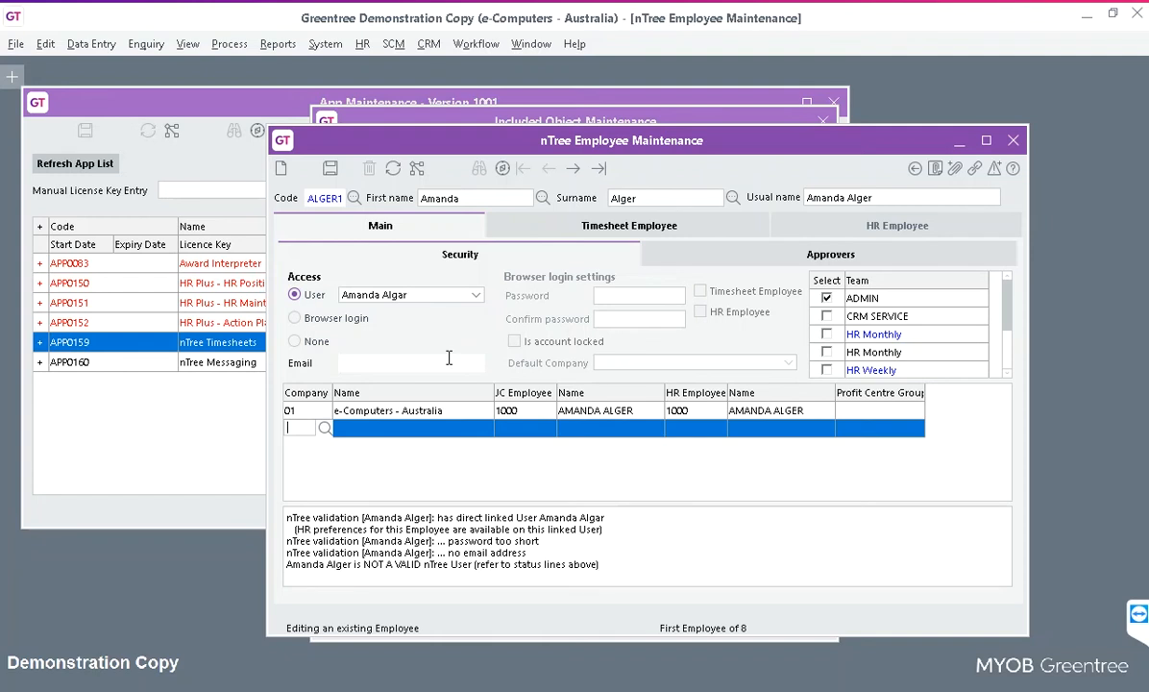
pyautogui.click(330, 168)
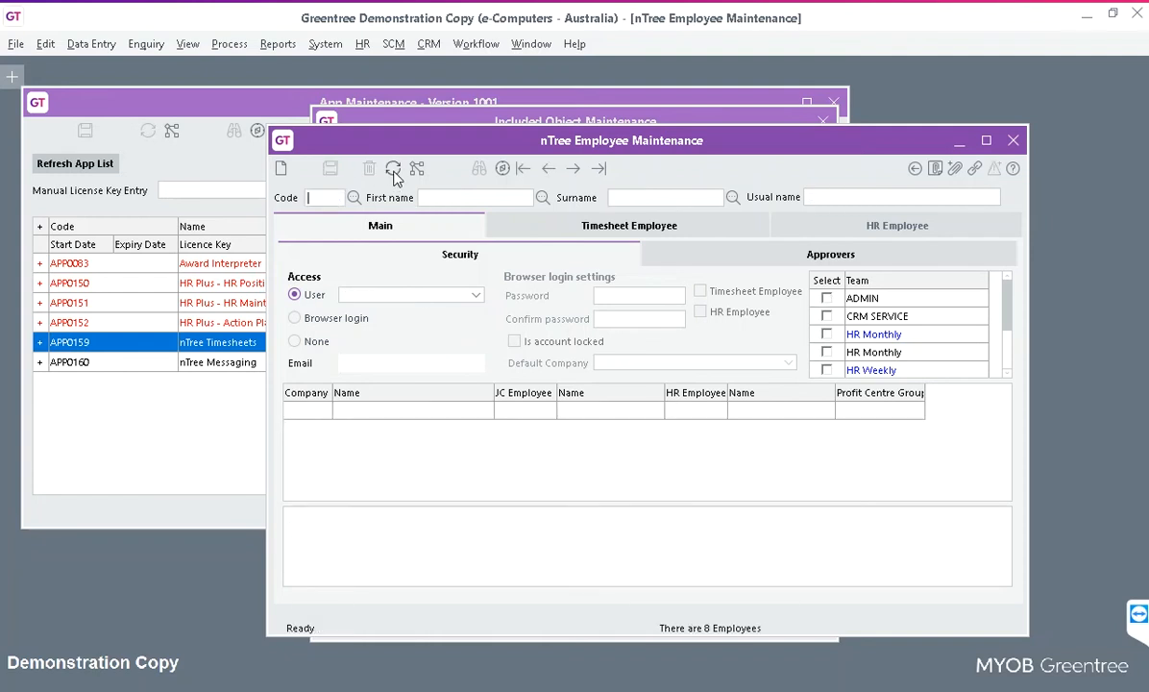
# Open the linked user's preferences and enter and confirm a new password.
pyautogui.click(359, 295)
pyautogui.click(358, 295)
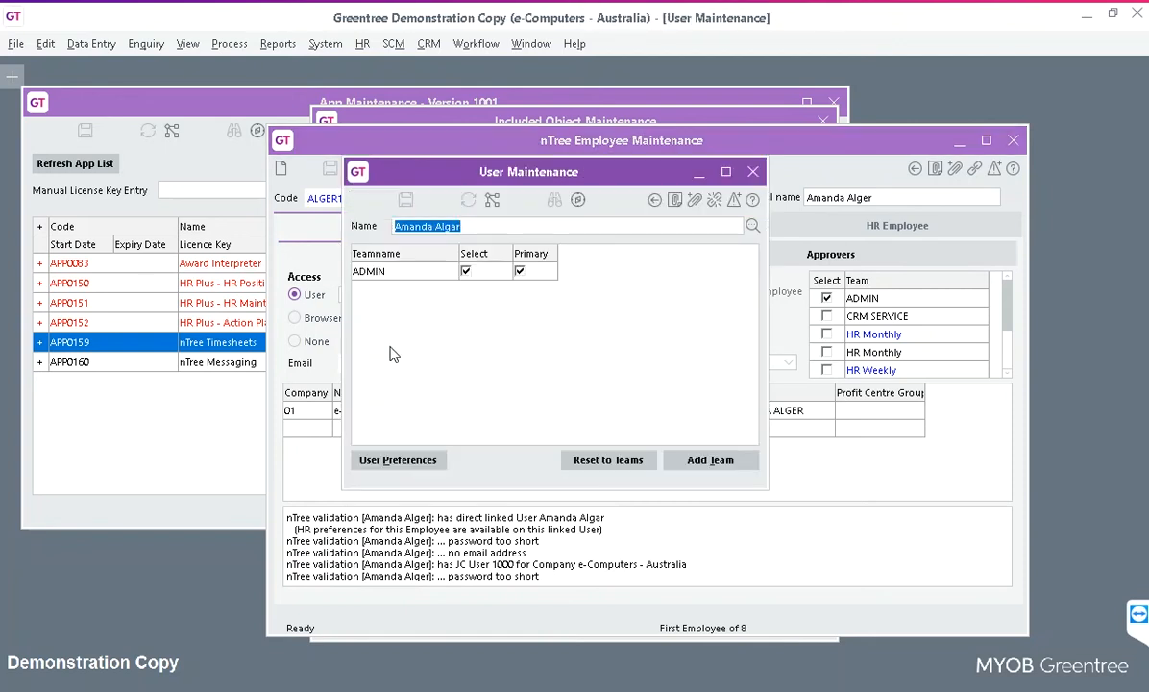
pyautogui.click(389, 457)
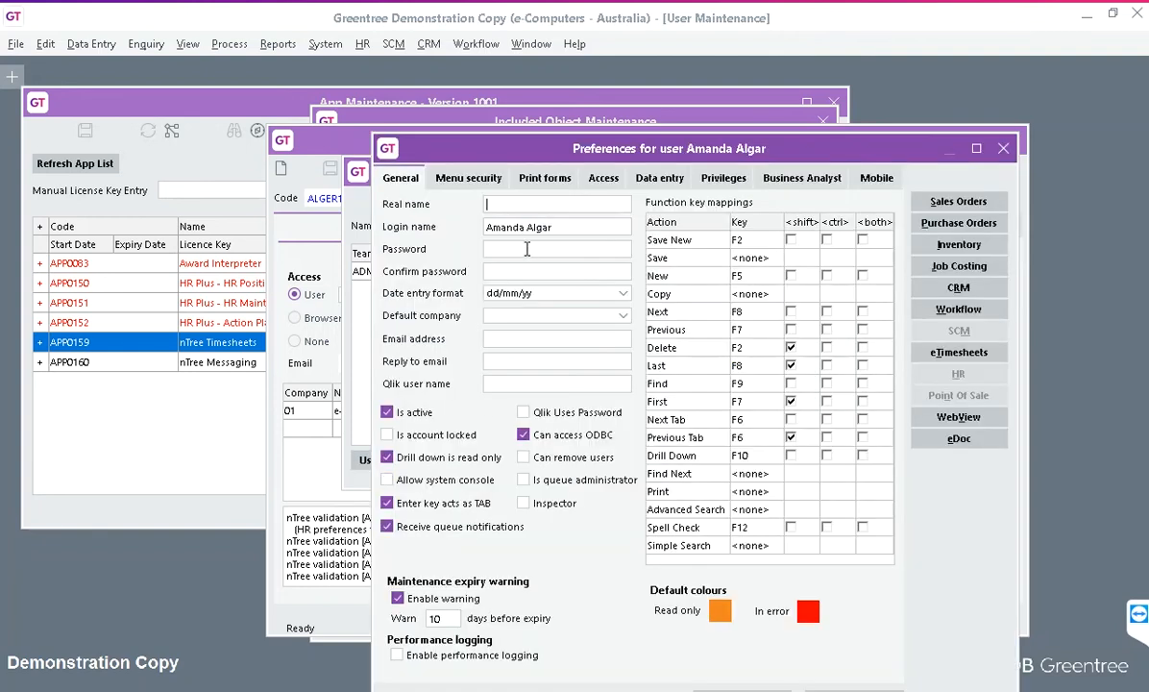
pyautogui.click(527, 248)
pyautogui.write('*********')
pyautogui.press('Tab')
pyautogui.write('*********')
# Set the default company to e-Computers - Australia, enter the employee's email address, and confirm.
pyautogui.click(565, 316)
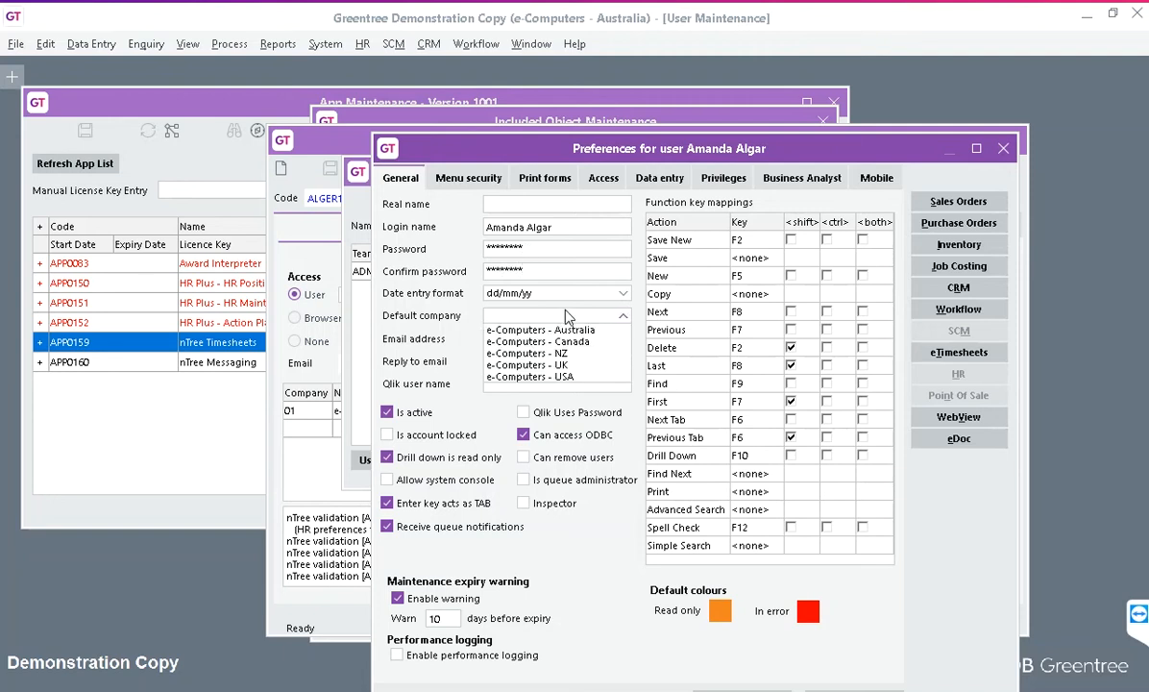
pyautogui.click(527, 330)
pyautogui.press('Tab')
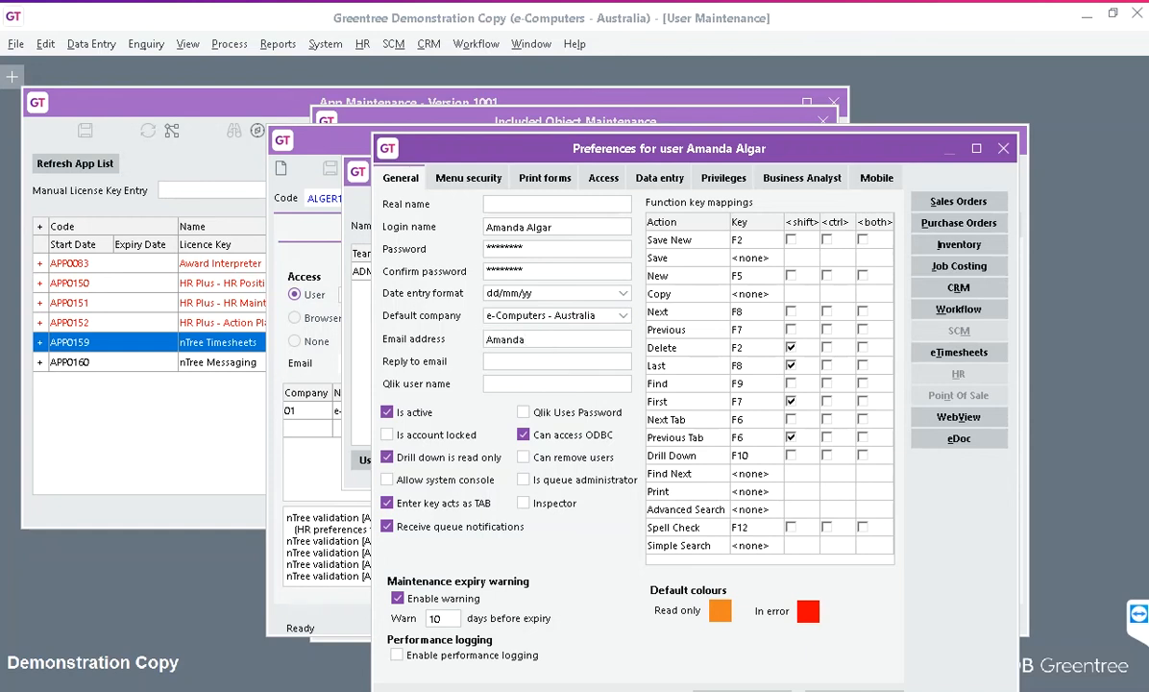
pyautogui.press('Tab')
pyautogui.moveTo(578, 136); pyautogui.dragTo(554, 113)
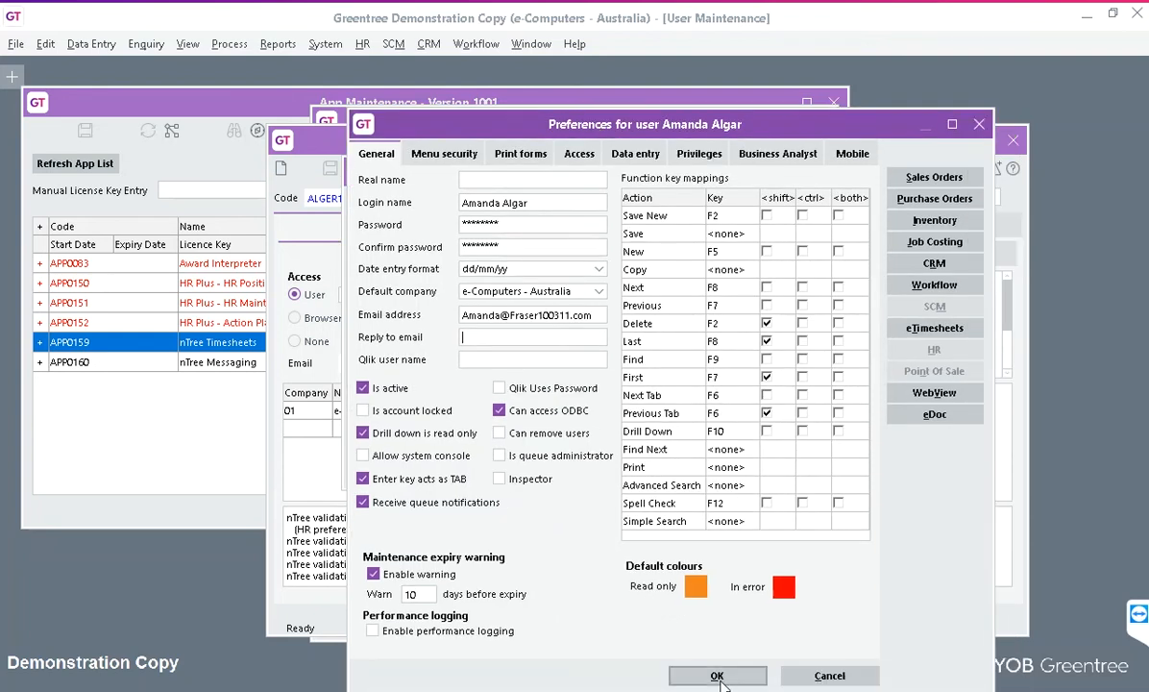
pyautogui.click(718, 676)
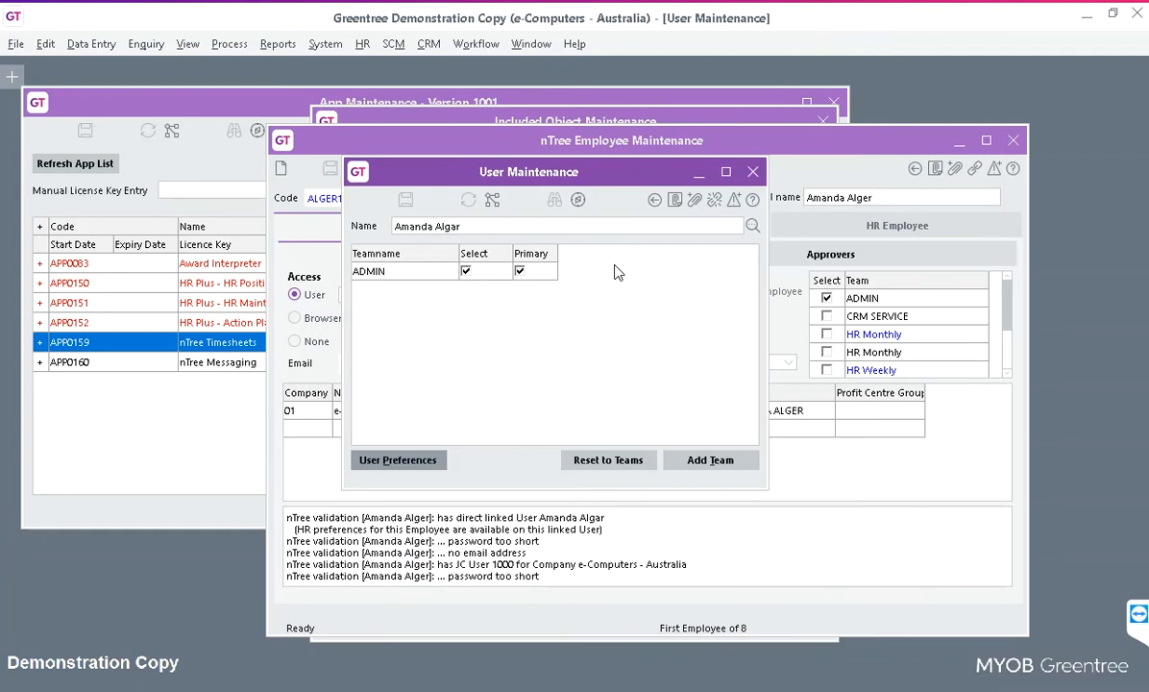
# Re-run the nTree validation, then include the employee among the Timesheets mobile users and approve the licence change.
pyautogui.click(752, 172)
pyautogui.click(394, 169)
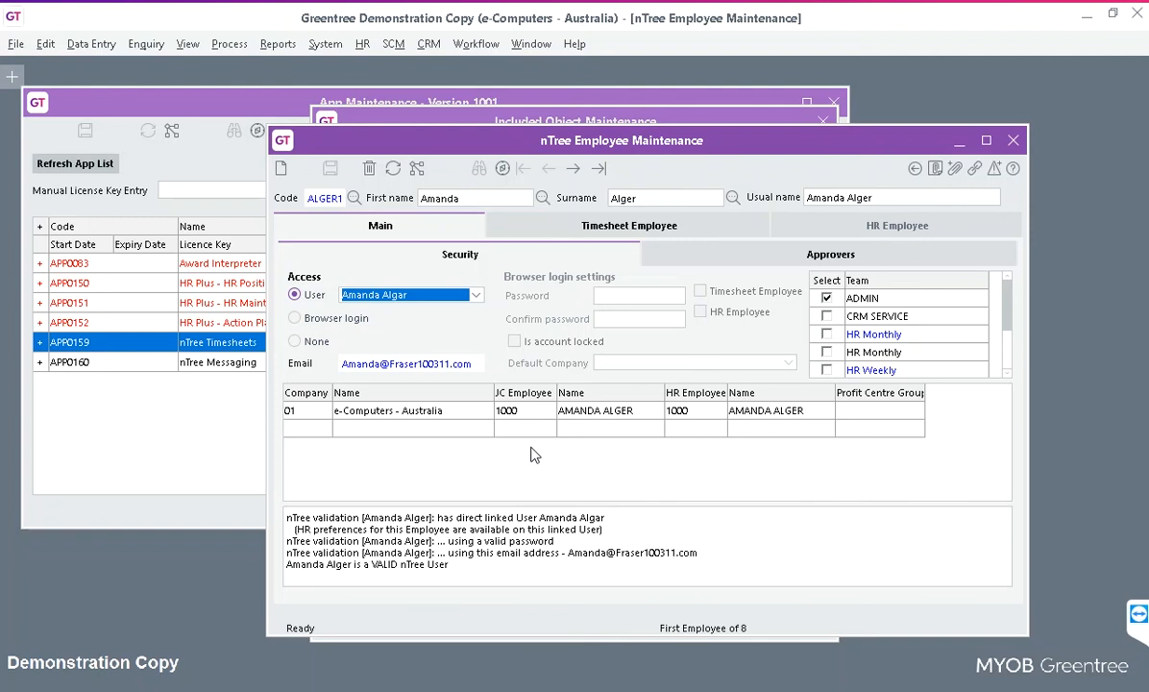
pyautogui.click(958, 141)
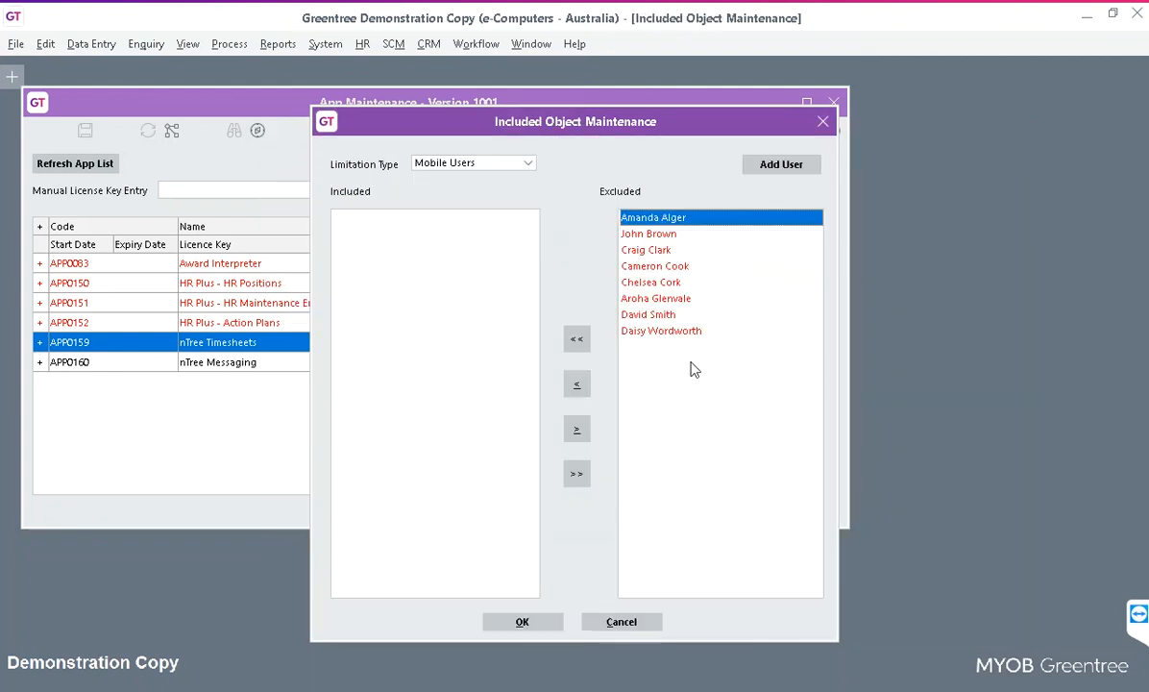
pyautogui.click(576, 385)
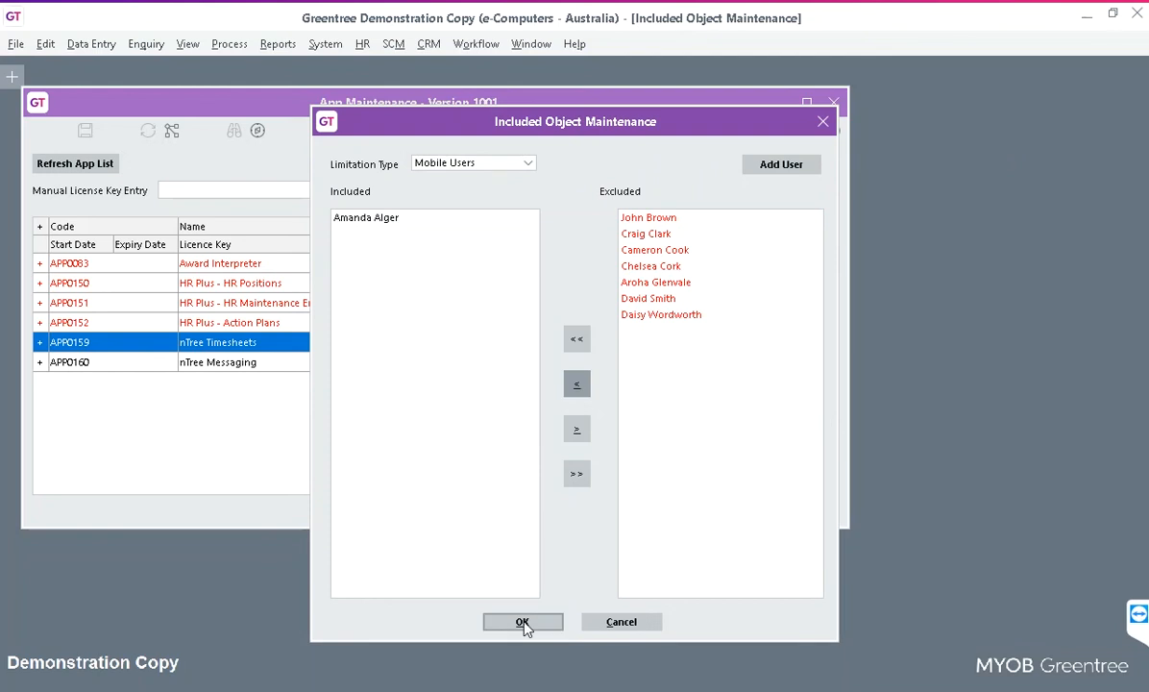
pyautogui.click(524, 622)
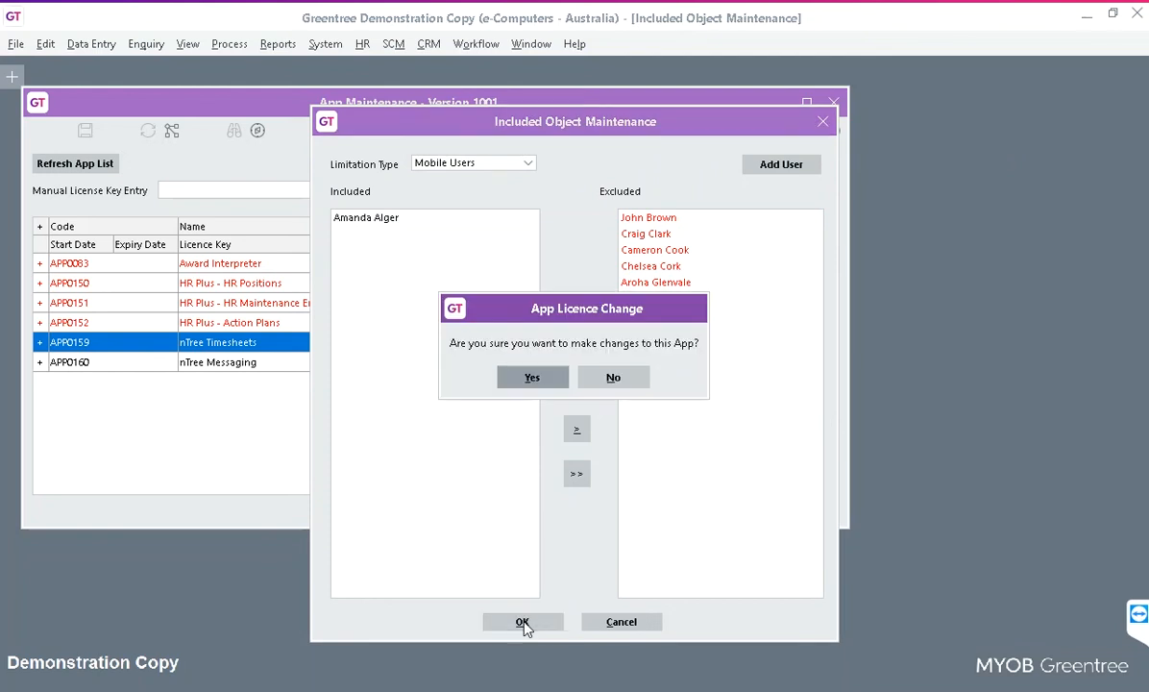
pyautogui.click(532, 379)
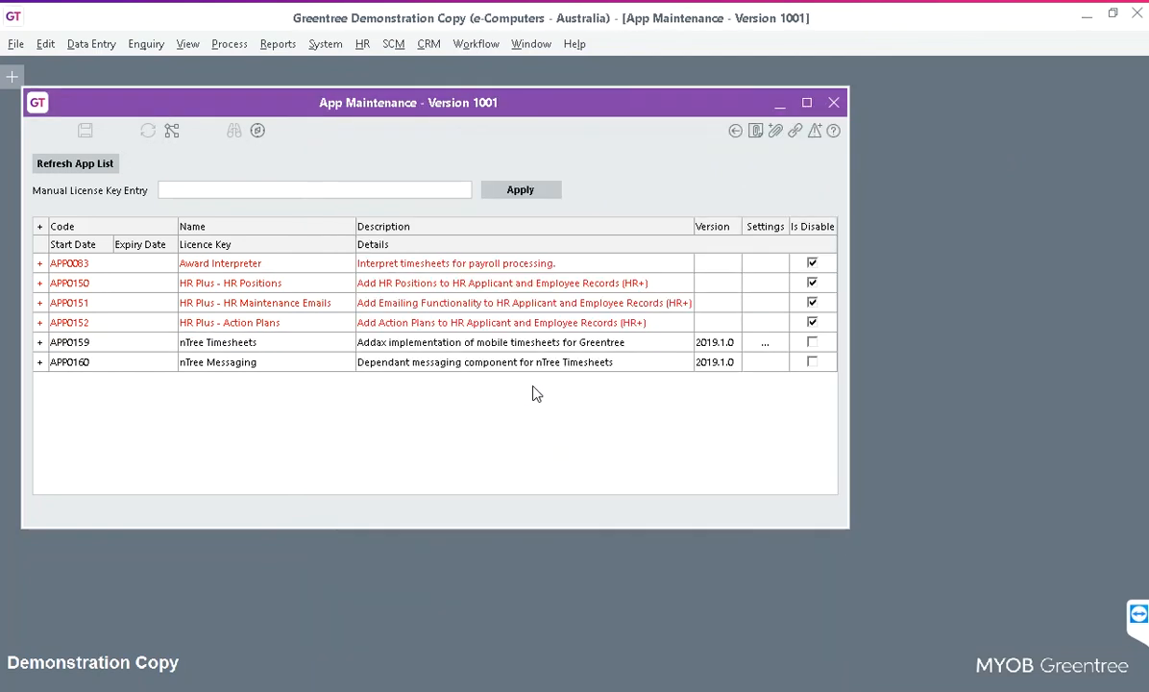